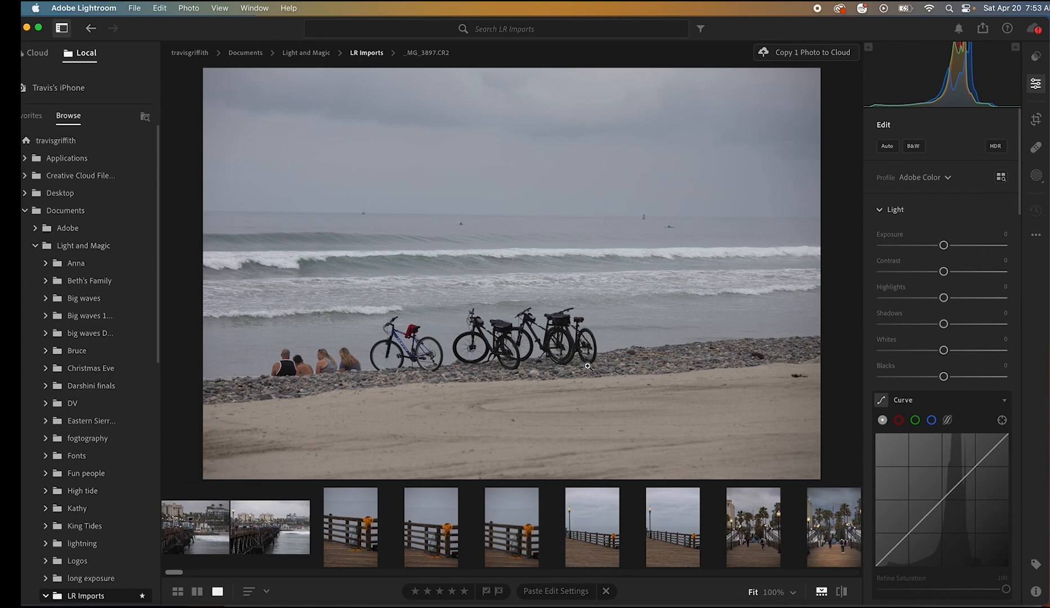
Step: Apply the automatic adjustments to the beach photo and enable lens corrections for it
click(881, 148)
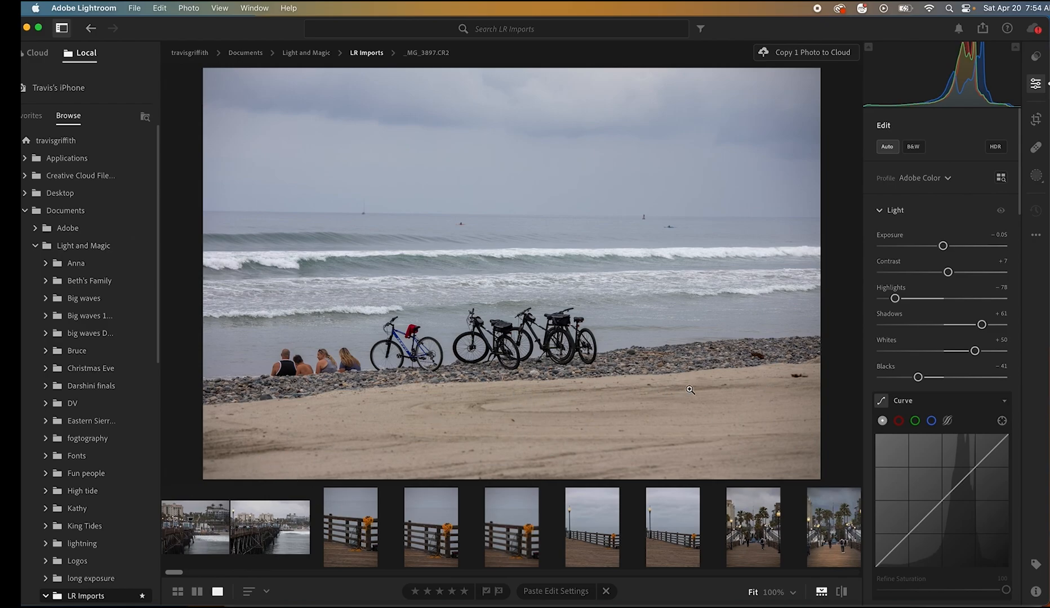
scroll(941, 401, down, 15)
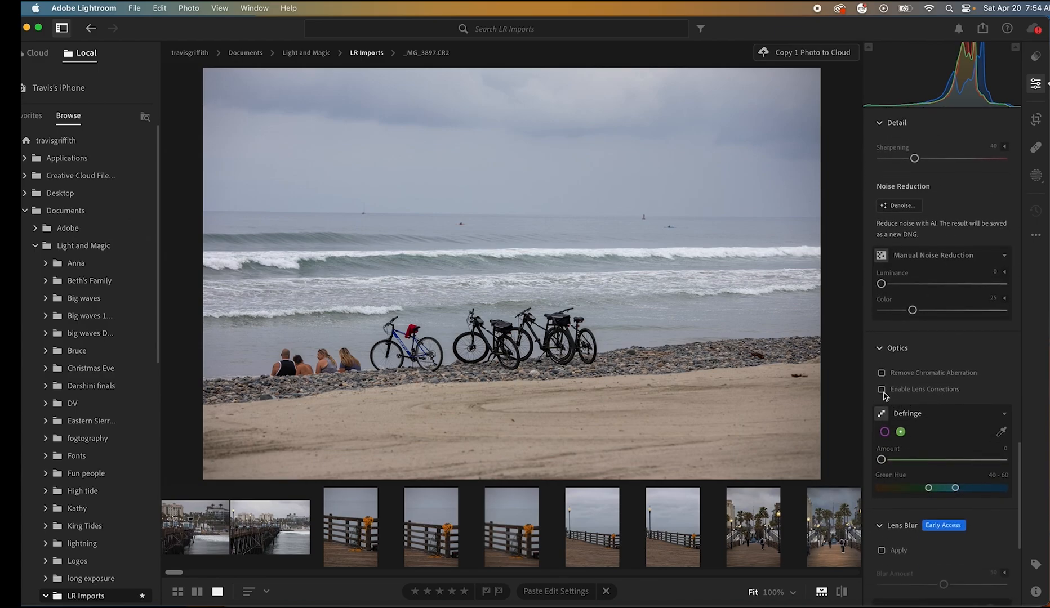
click(882, 390)
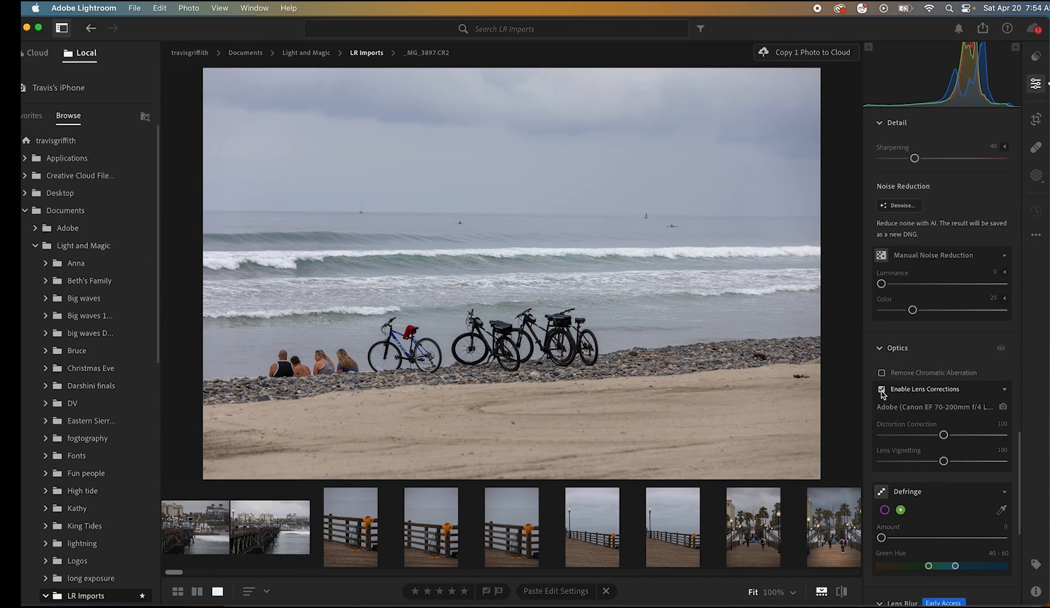
Step: Straighten the photo by -0.47 degrees and raise its overall saturation to +27
click(1037, 122)
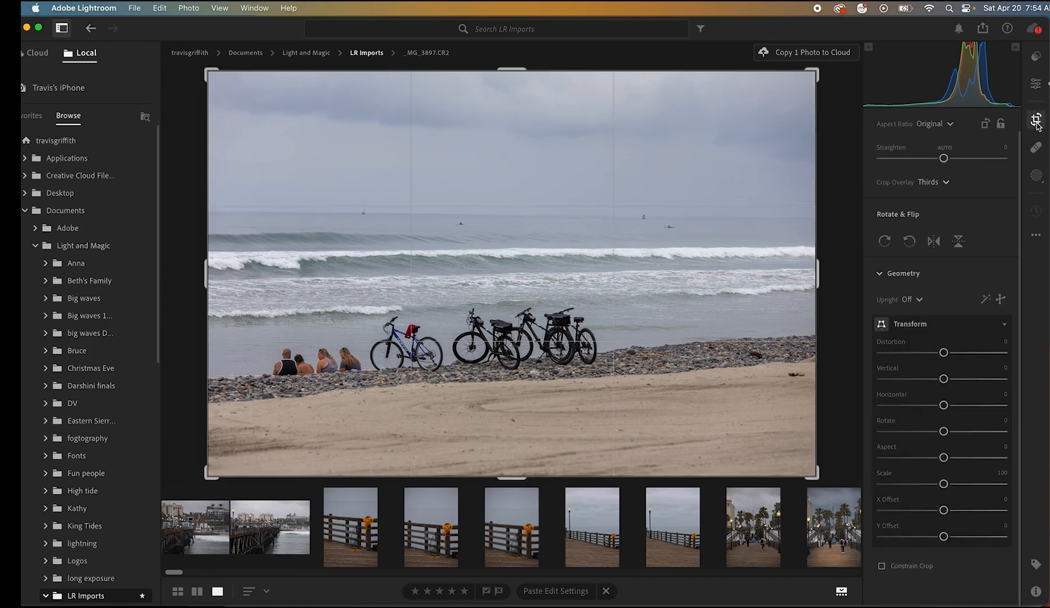
drag(508, 485, 510, 485)
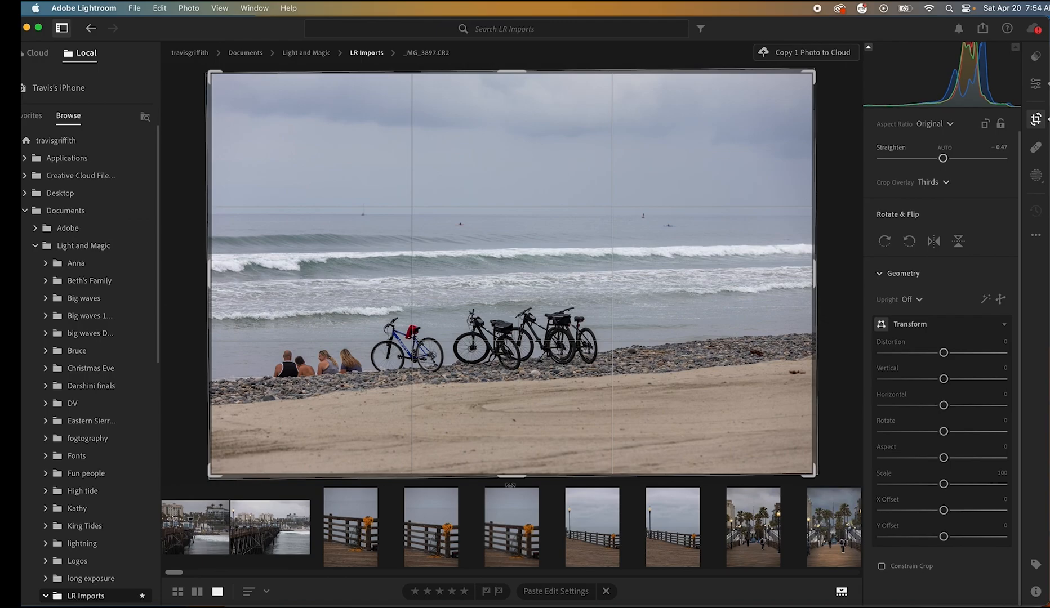
key(Return)
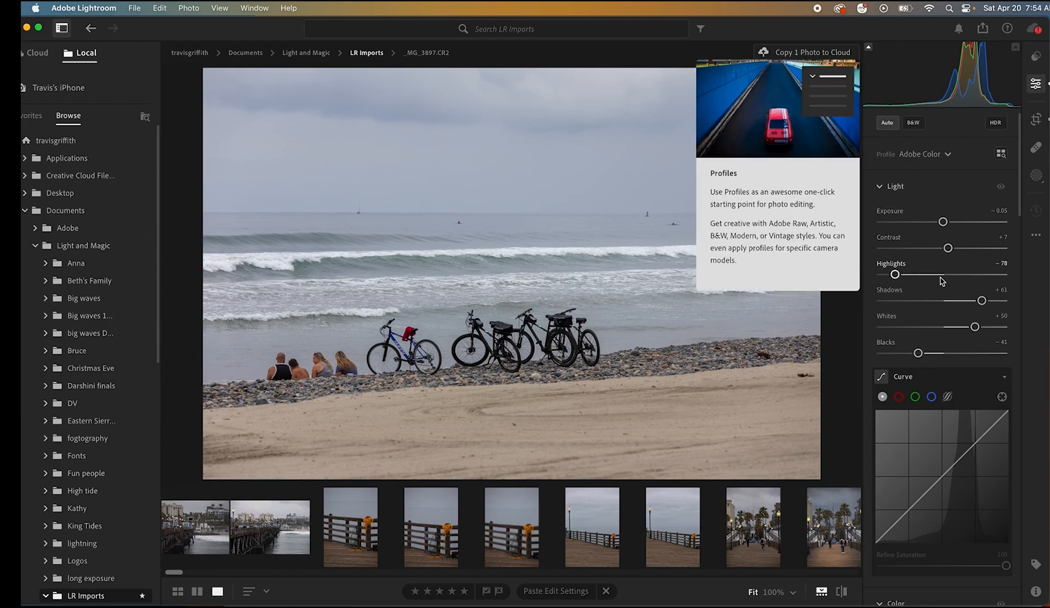
scroll(952, 278, down, 5)
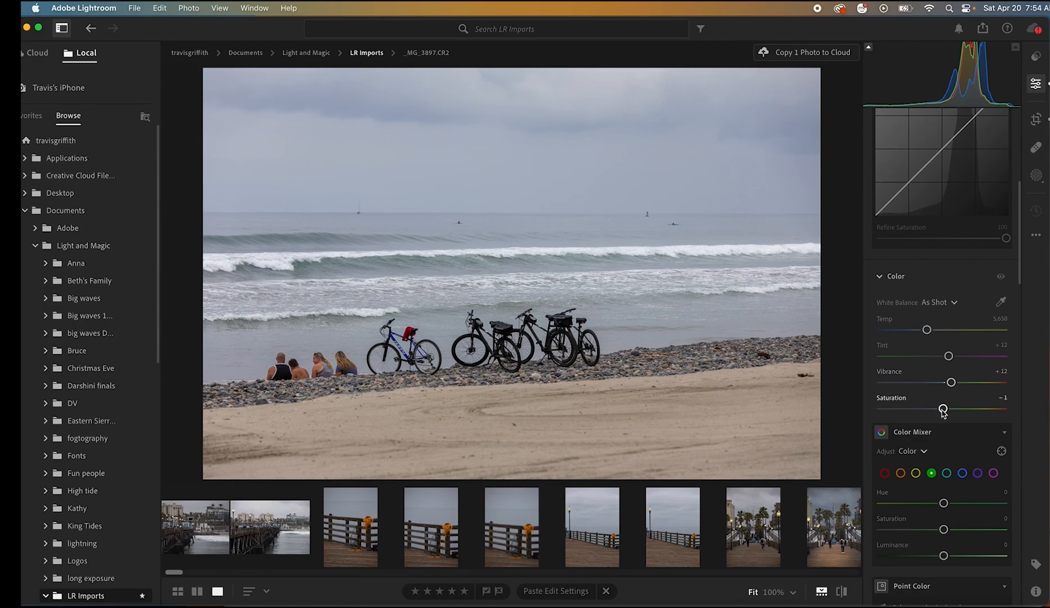
drag(942, 409, 961, 410)
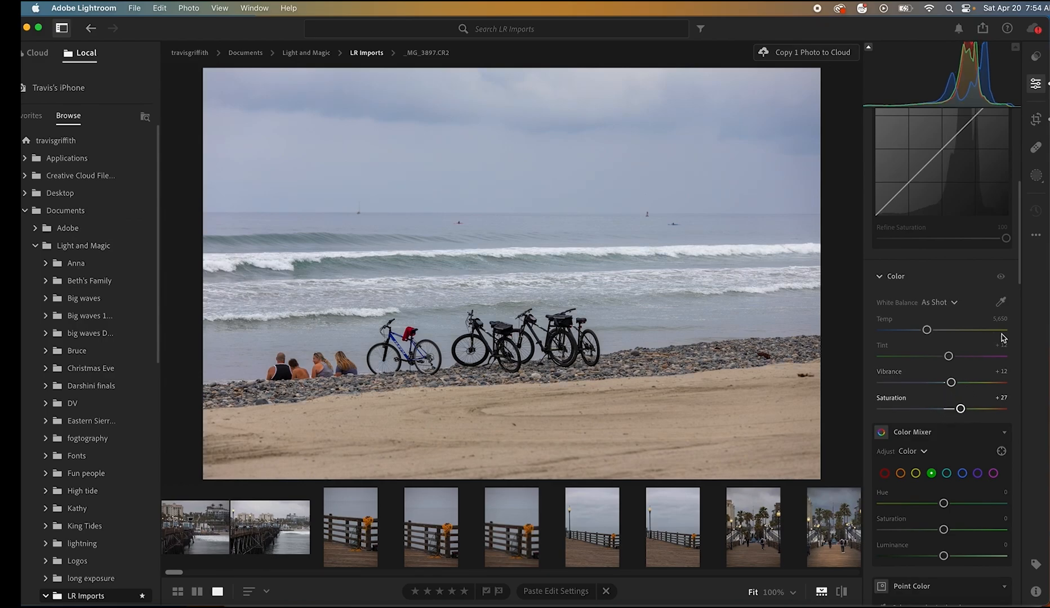
Step: Create a new mask that automatically selects the sky, and collapse its light adjustments
click(1036, 177)
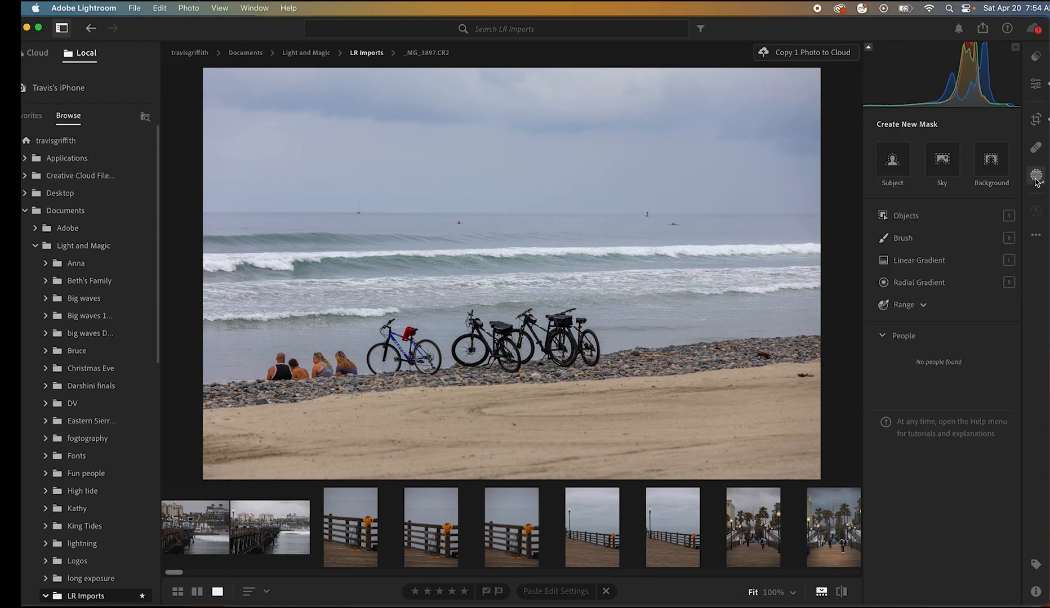
click(942, 158)
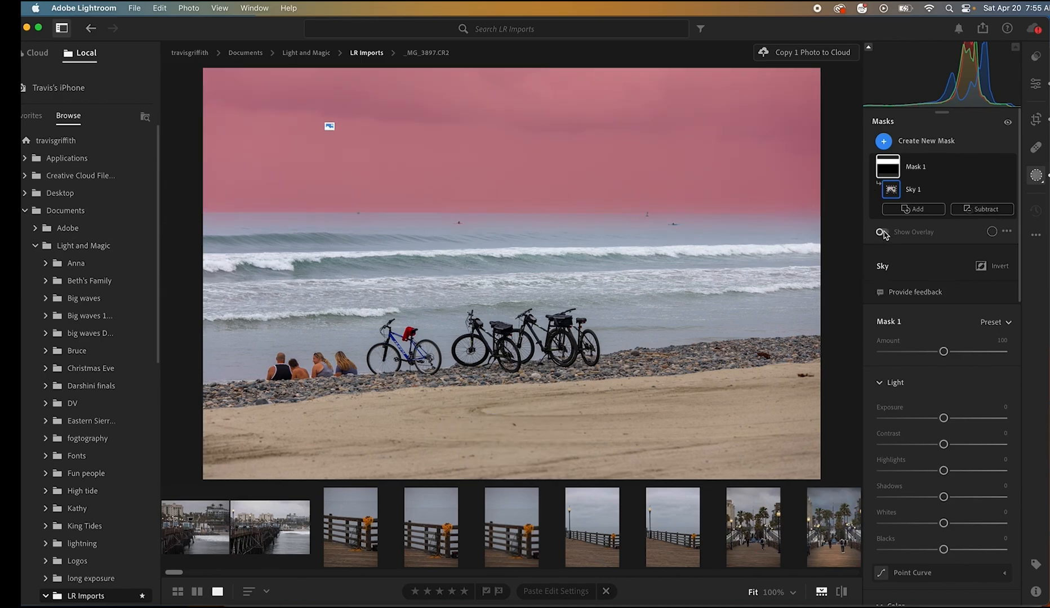
click(944, 382)
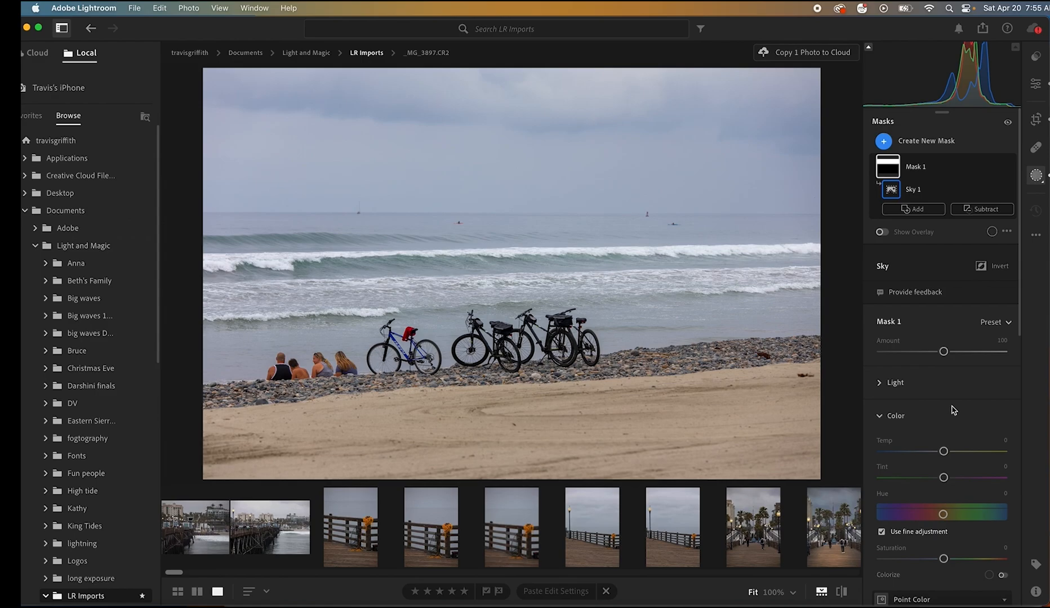
Step: With the mask overlay shown, subtract a second sky selection from Mask 1 and invert that subtracted selection
click(881, 232)
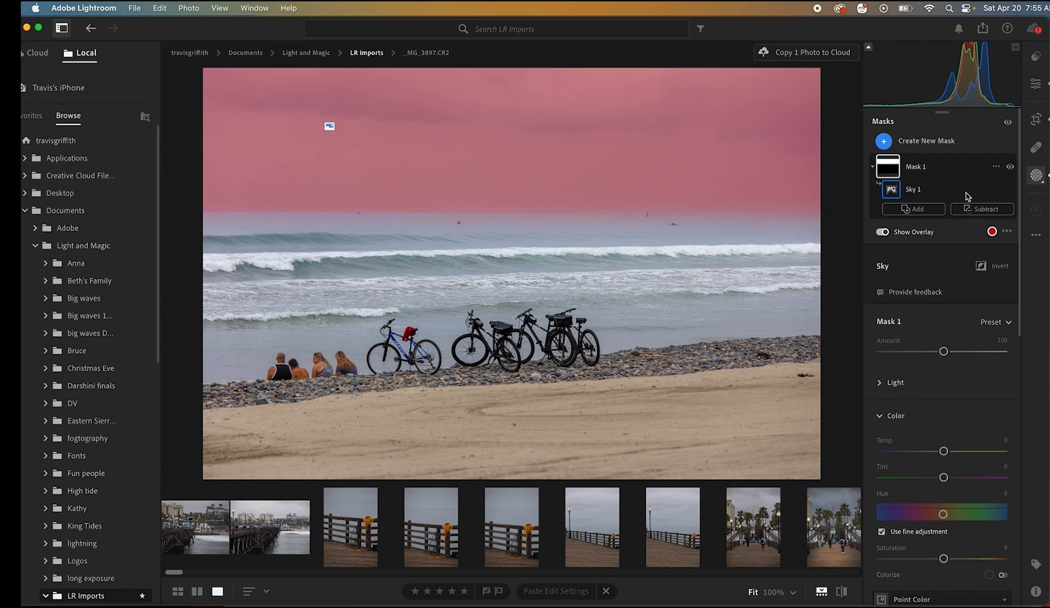
click(983, 210)
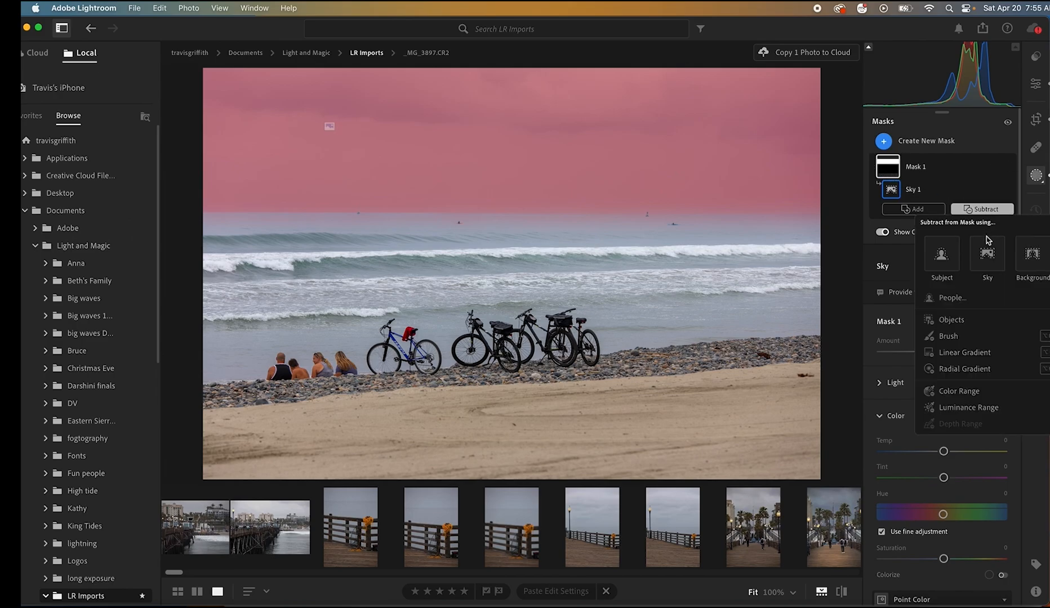
click(987, 263)
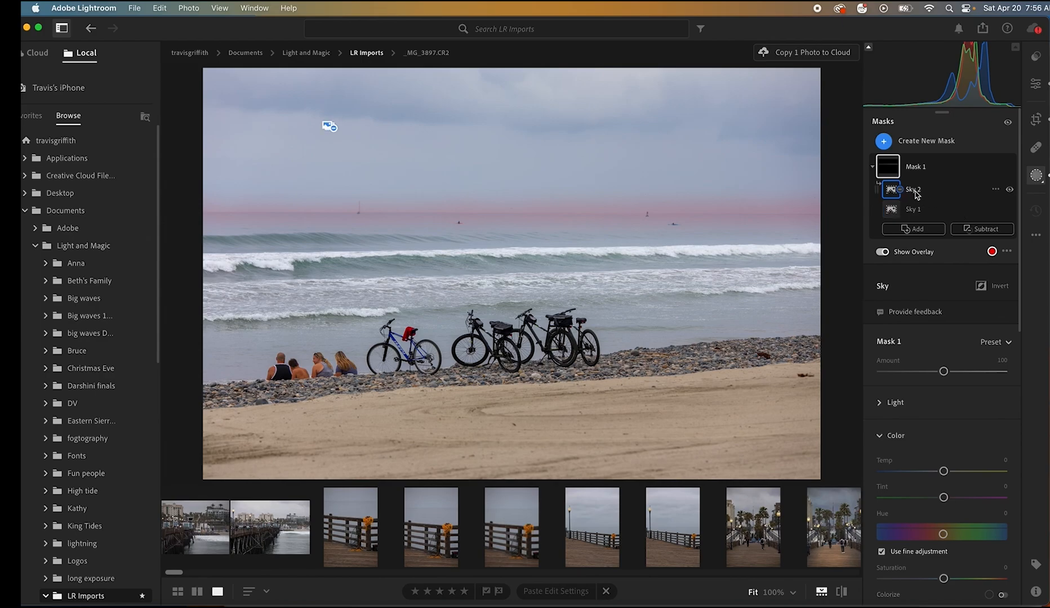
click(996, 190)
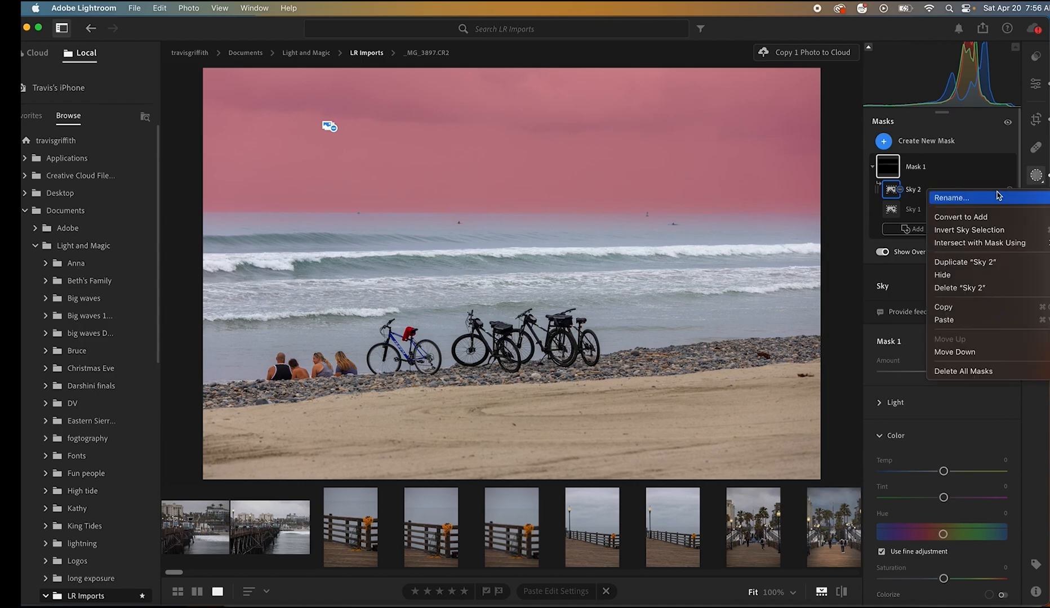
click(976, 235)
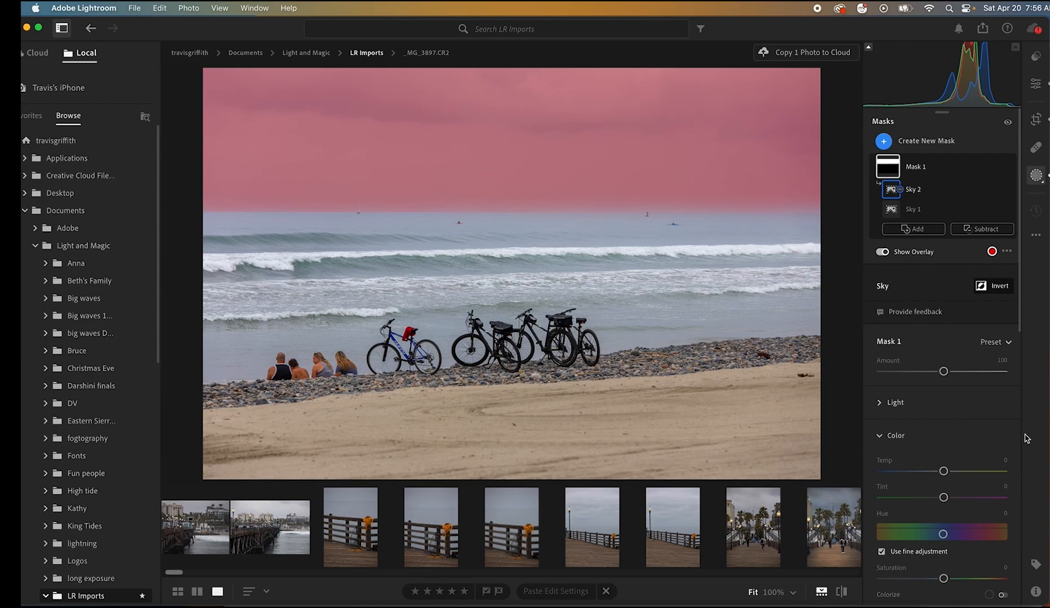
Step: Turn off the mask overlay and set the sky mask's contrast to +39 and highlights to -51
scroll(985, 436, down, 1)
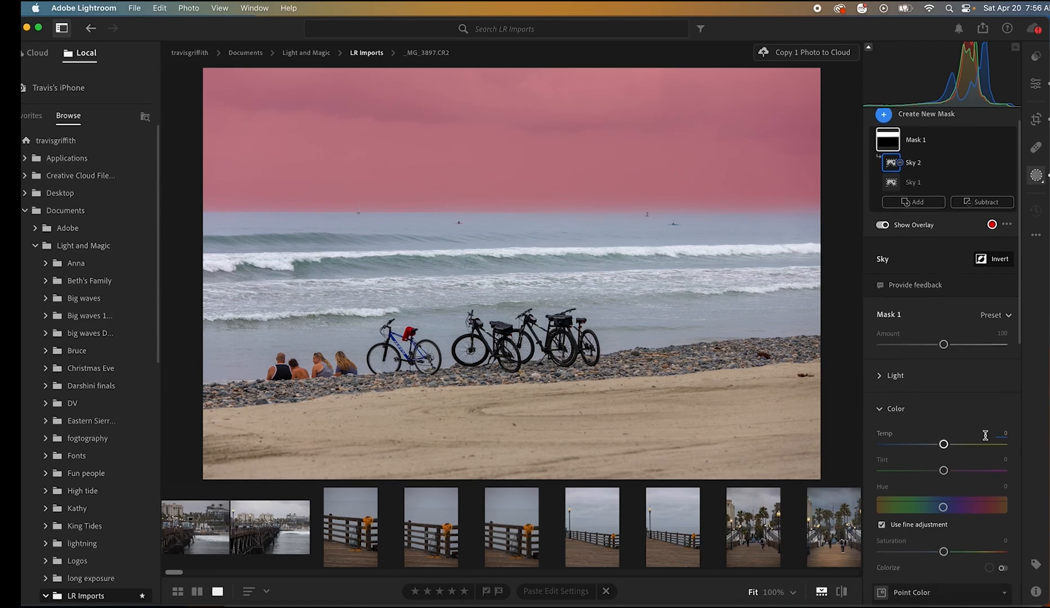
scroll(985, 435, down, 5)
scroll(985, 436, up, 6)
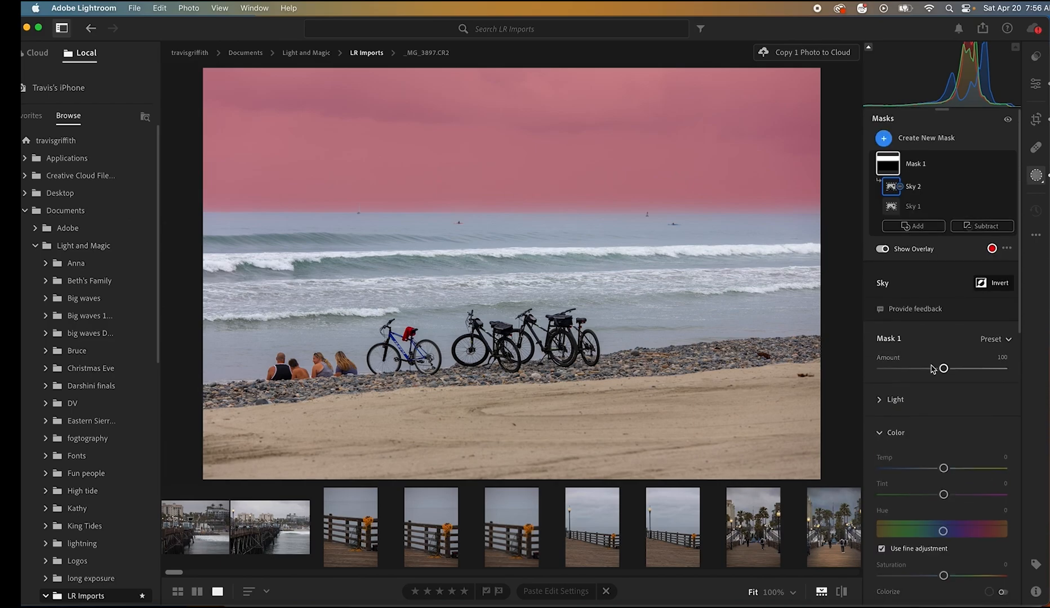
scroll(932, 369, down, 1)
click(880, 366)
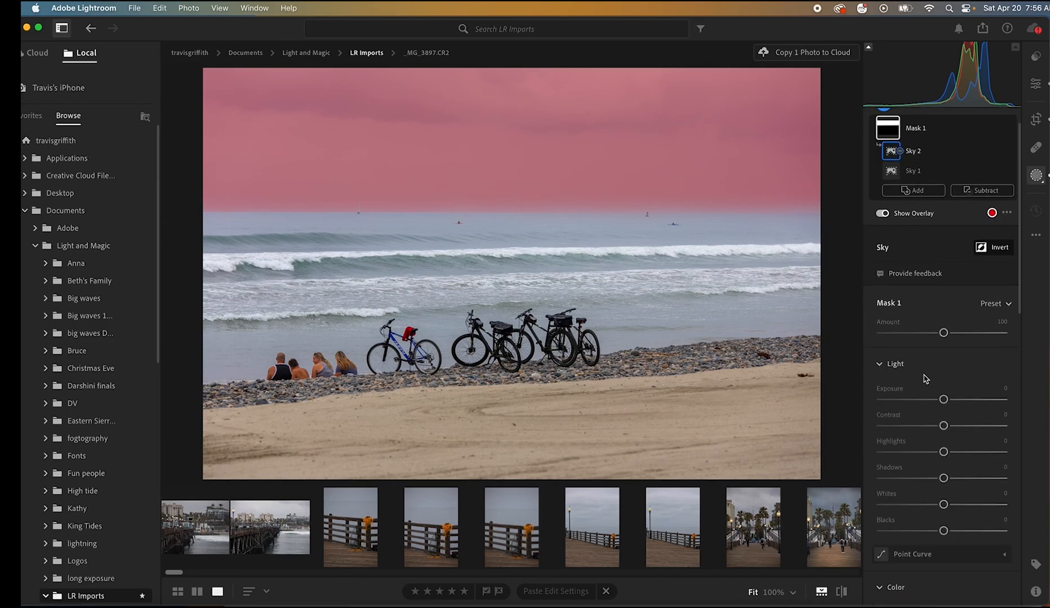
scroll(926, 377, down, 2)
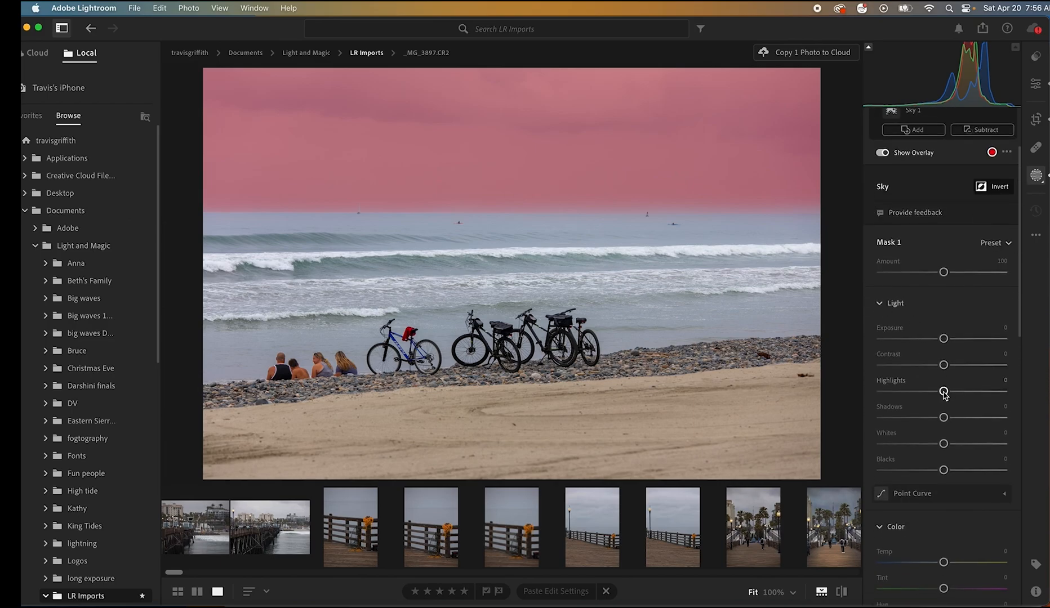
click(882, 152)
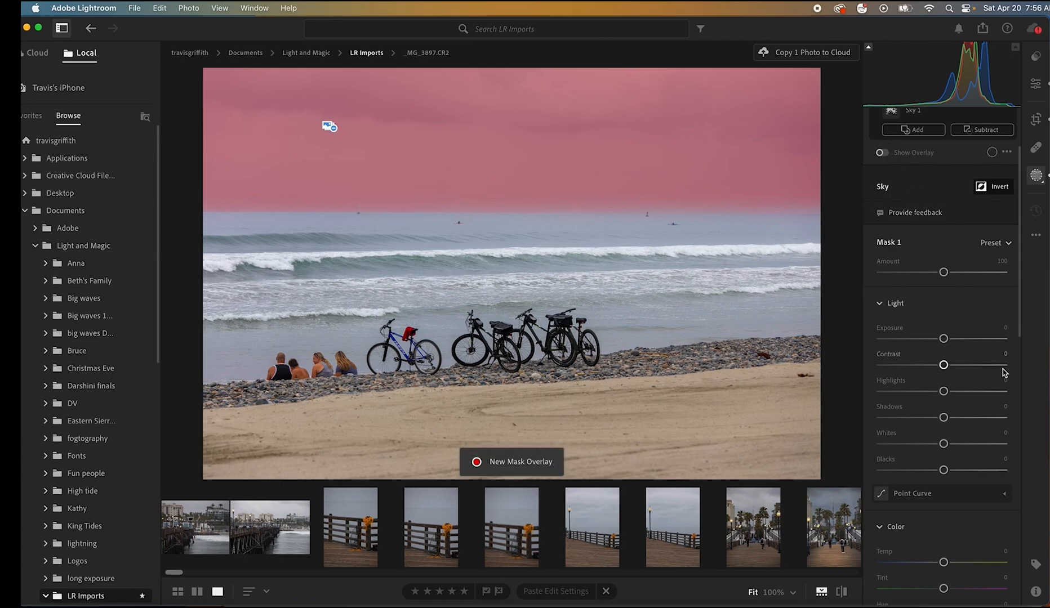
drag(944, 391, 968, 367)
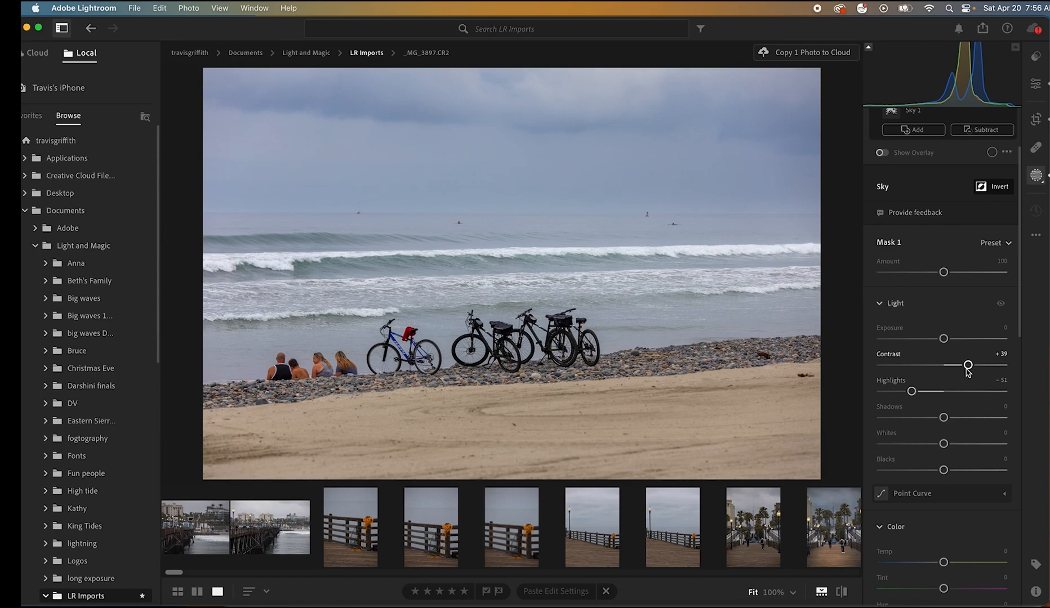
Step: Raise the sky mask's saturation to +47
scroll(939, 516, down, 2)
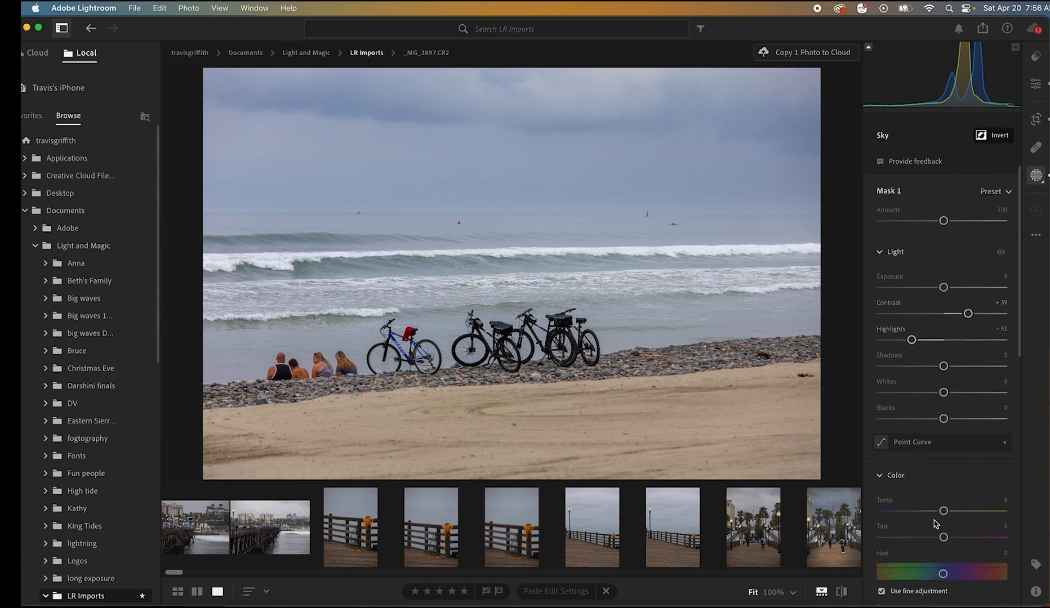
scroll(943, 514, down, 3)
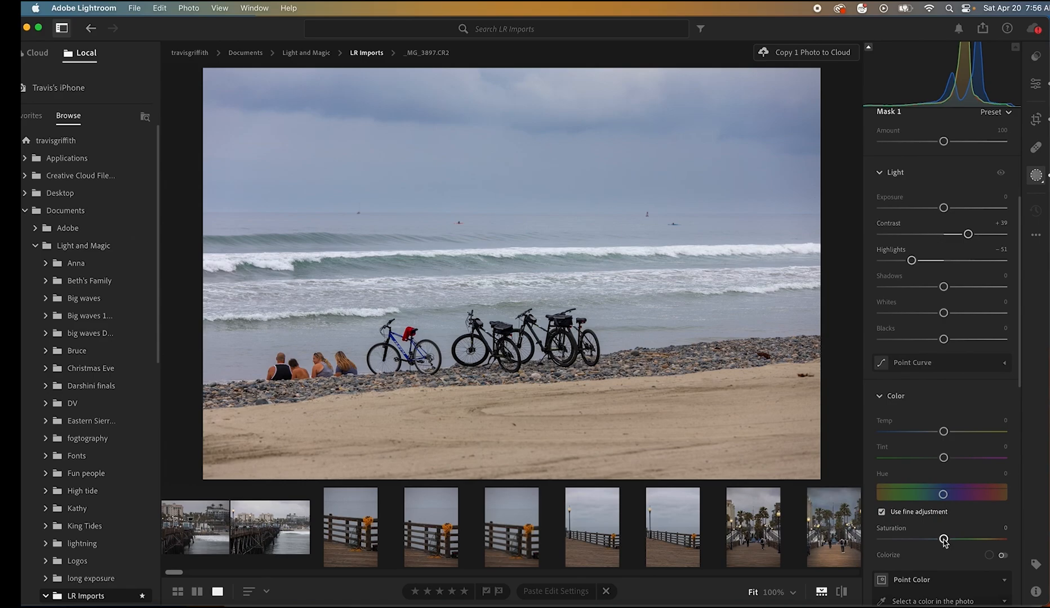
drag(943, 539, 964, 542)
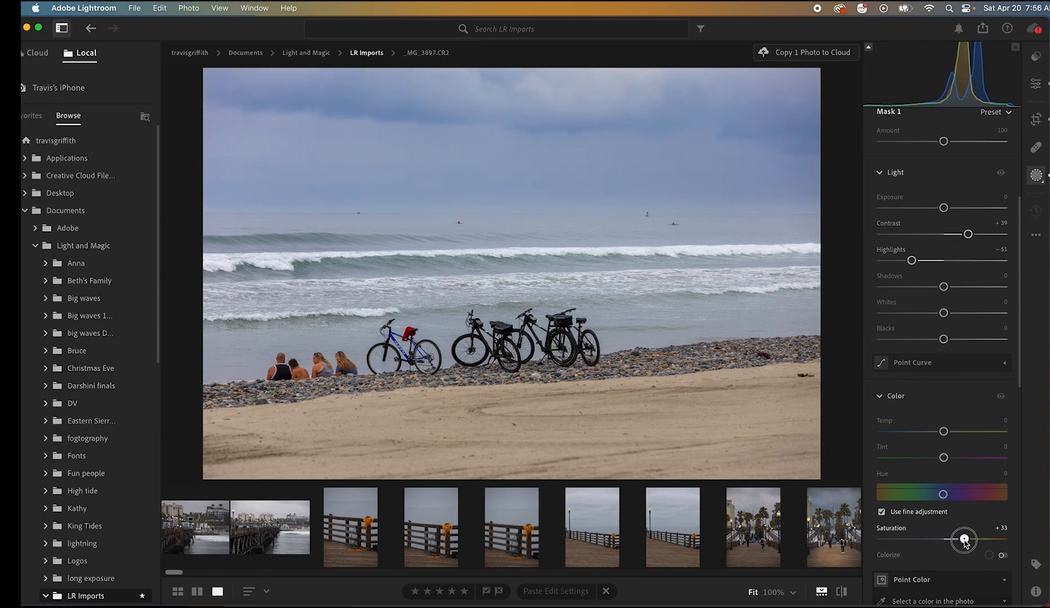
drag(964, 542, 973, 543)
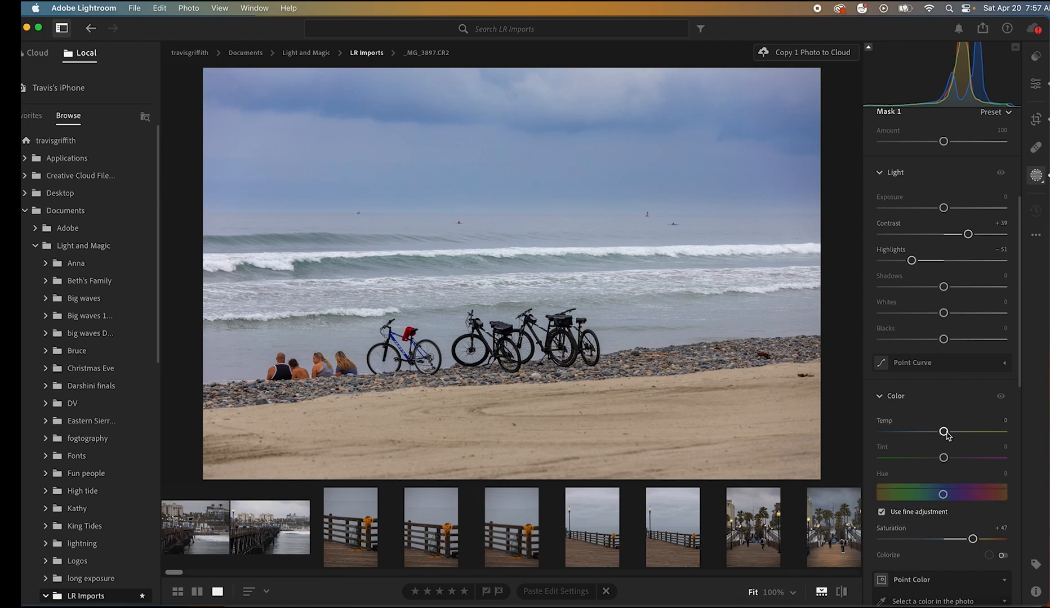
Step: Try a temperature change on the sky mask, leave it at 0, and lower the blacks to -6
mouse_move(945, 434)
mouse_down()
mouse_move(967, 436)
mouse_move(936, 440)
mouse_move(947, 443)
mouse_up()
drag(944, 339, 939, 341)
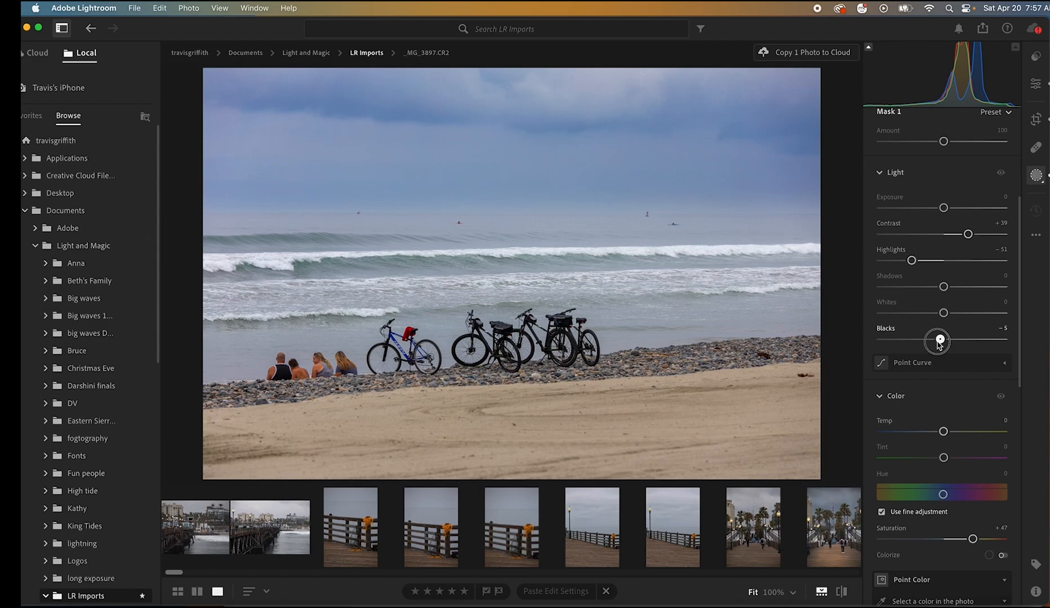
drag(938, 342, 938, 342)
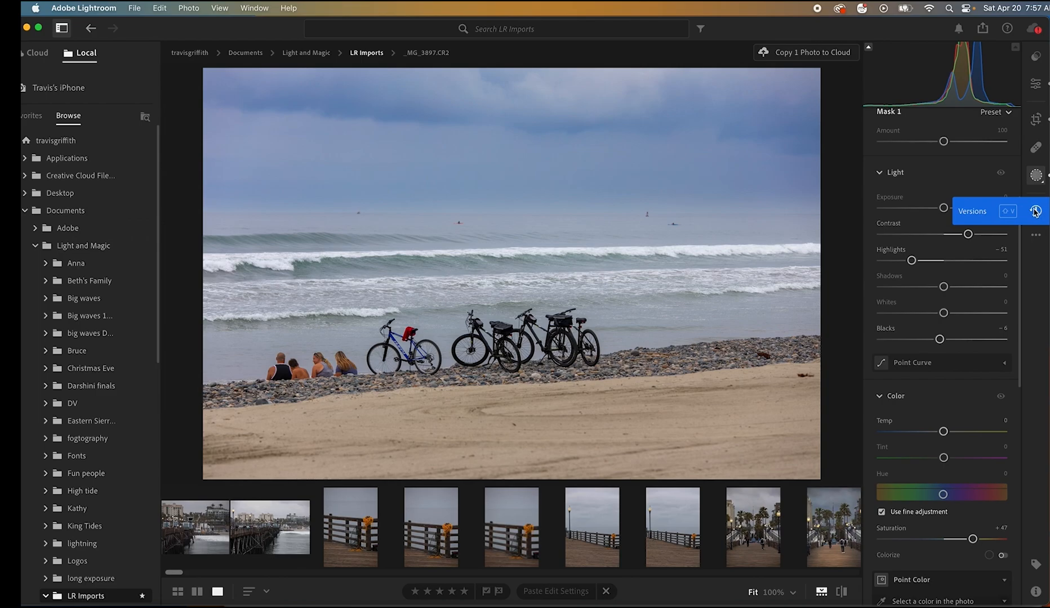
Step: Duplicate and invert Mask 1 to make a mask covering the water and beach
scroll(959, 214, up, 5)
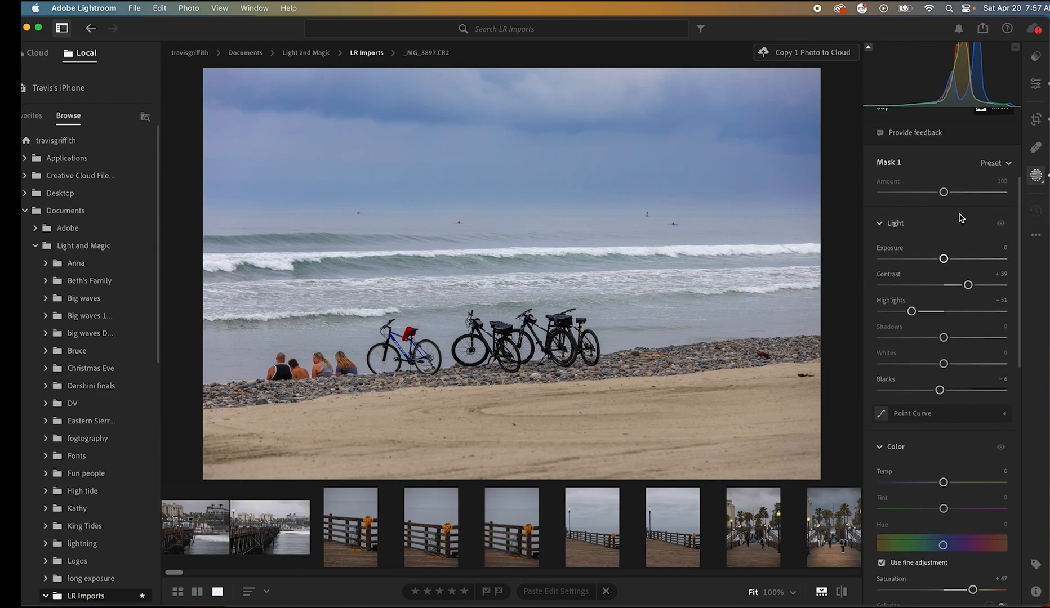
right_click(952, 168)
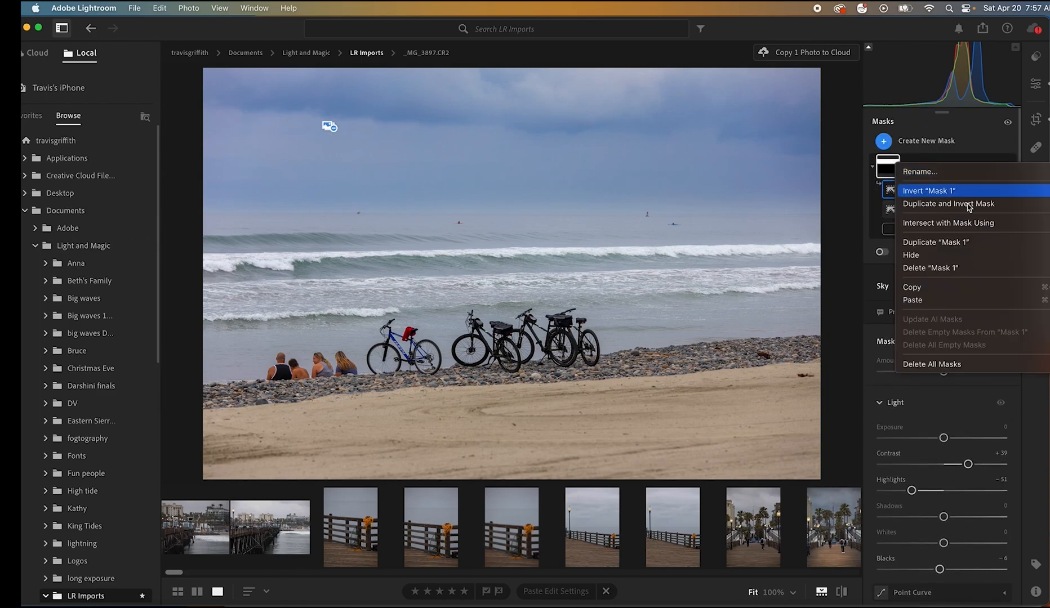
click(931, 205)
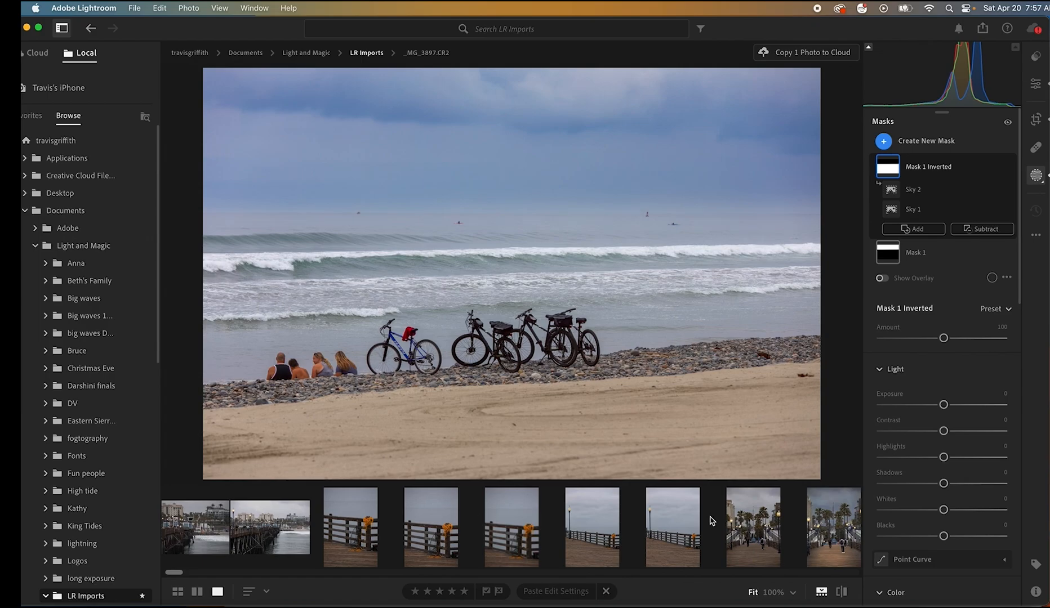
Step: Set the inverted mask's contrast to -1, whites to +27 and blacks to -13
drag(943, 510, 956, 510)
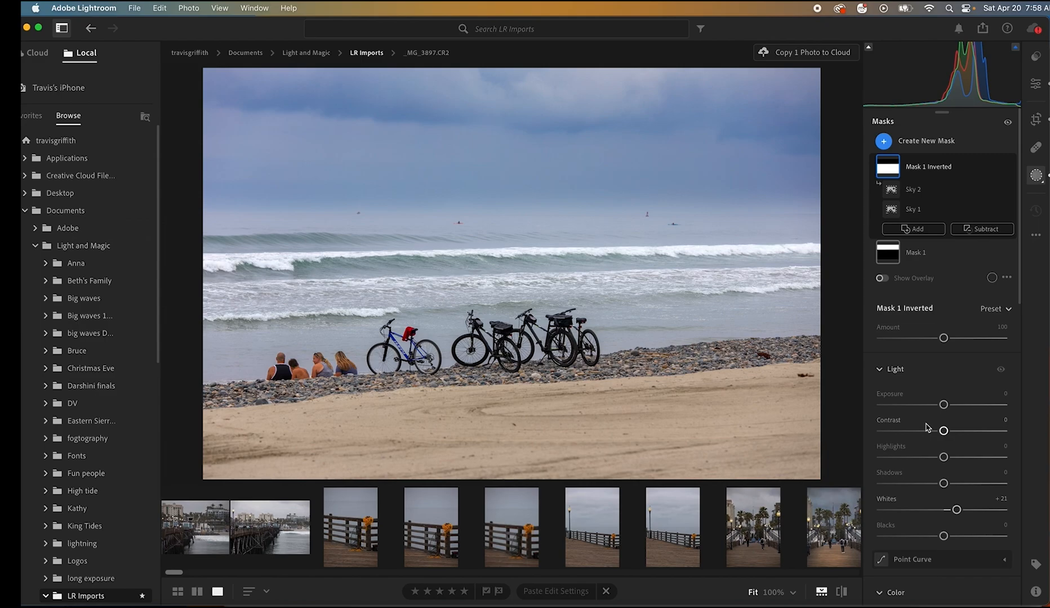
scroll(928, 428, down, 10)
scroll(927, 429, up, 6)
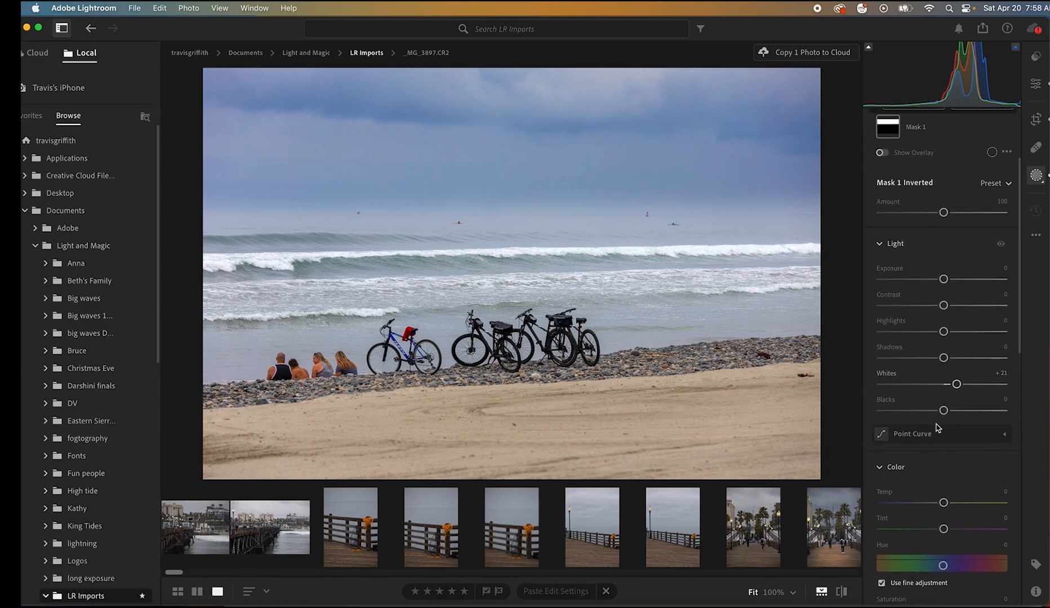
drag(942, 413, 933, 414)
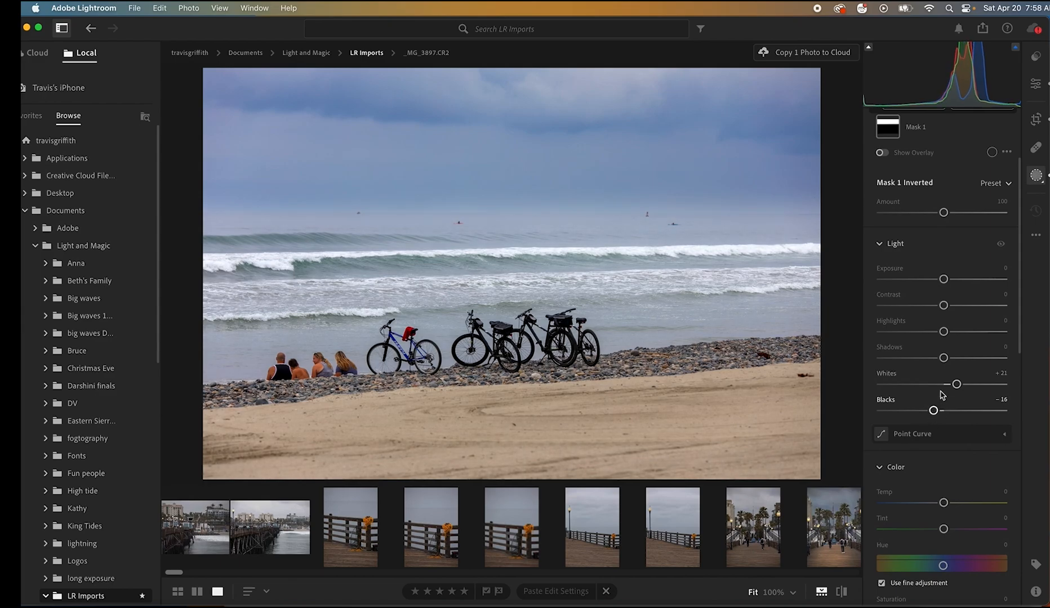
drag(943, 305, 942, 310)
drag(956, 384, 935, 414)
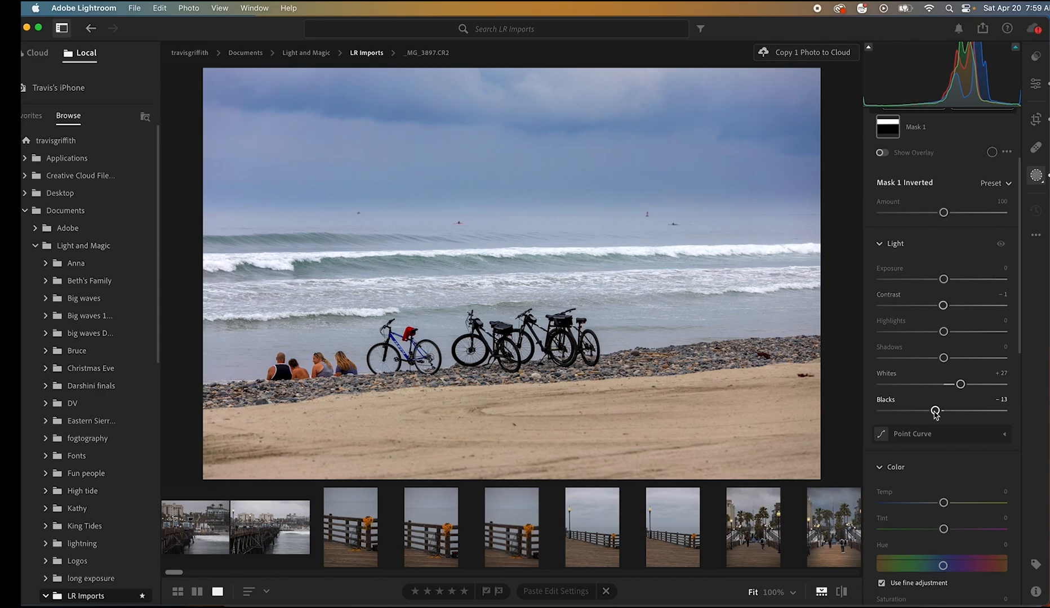
Step: Return from masking to the photo's overall edit settings and send the beach photo to Photoshop for editing
click(1037, 85)
scroll(959, 440, down, 3)
scroll(959, 443, up, 4)
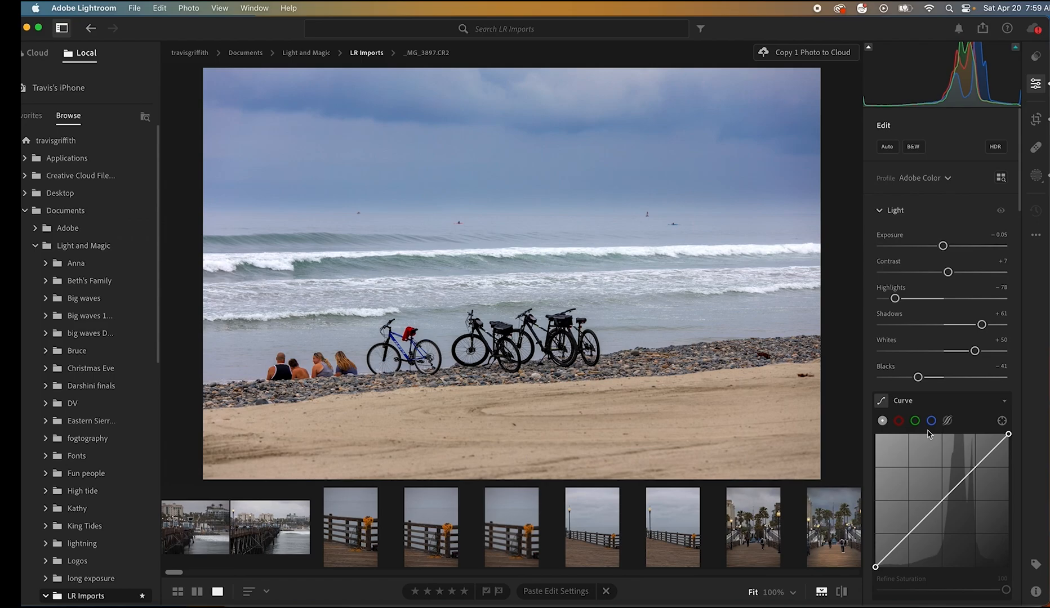
scroll(262, 529, up, 3)
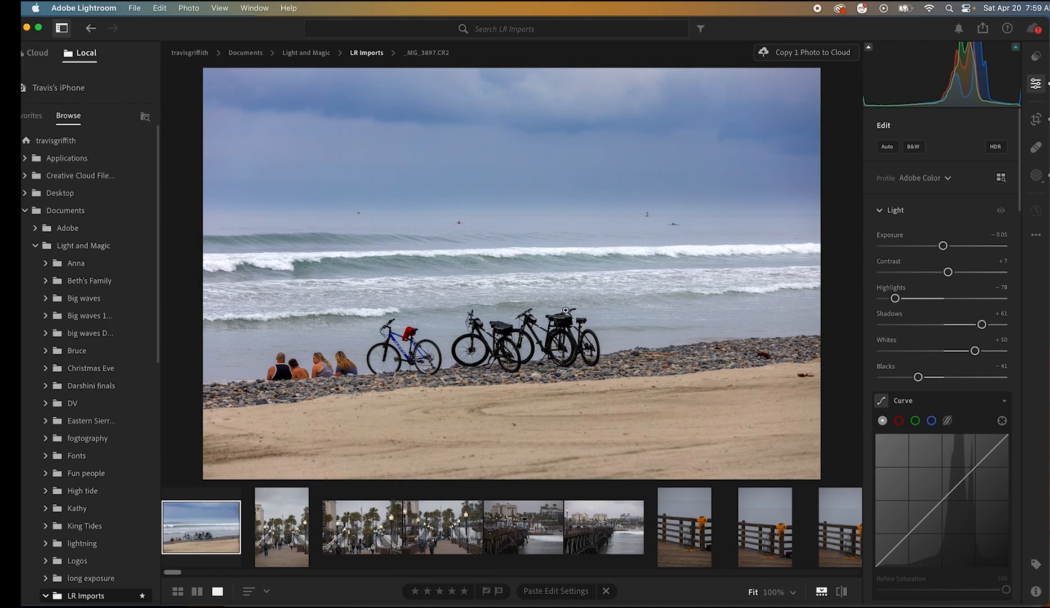
right_click(185, 533)
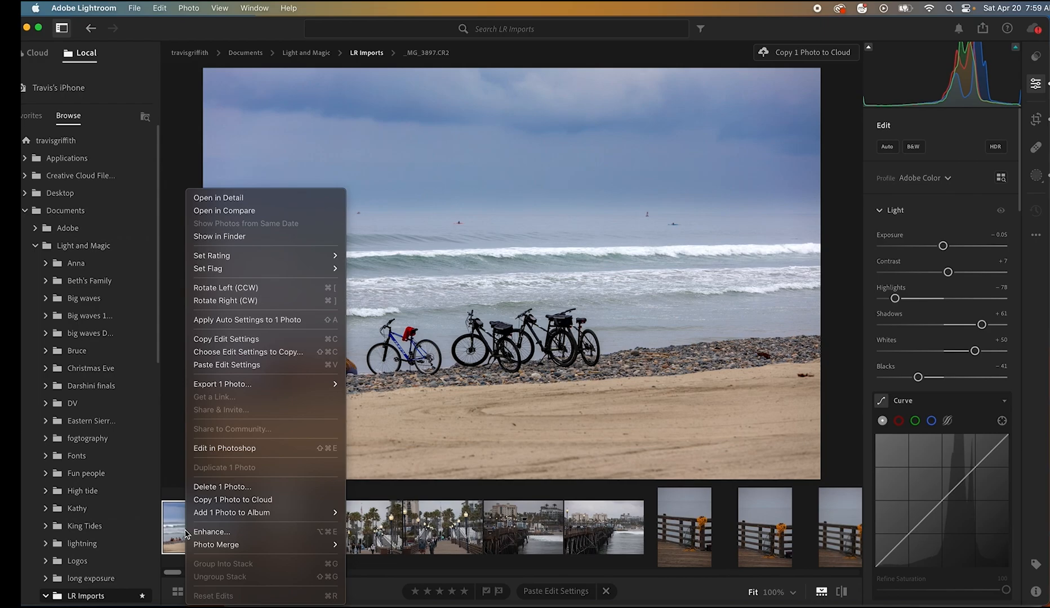
click(230, 448)
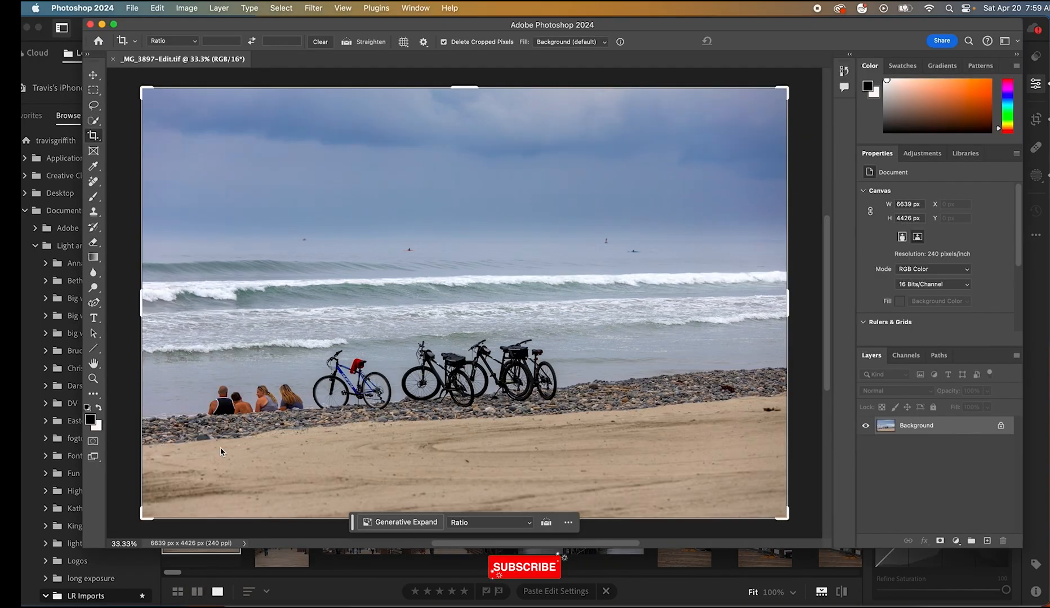
Step: Unlock the Background layer and shift the contextual task bar just below the photo's lower edge
click(1002, 430)
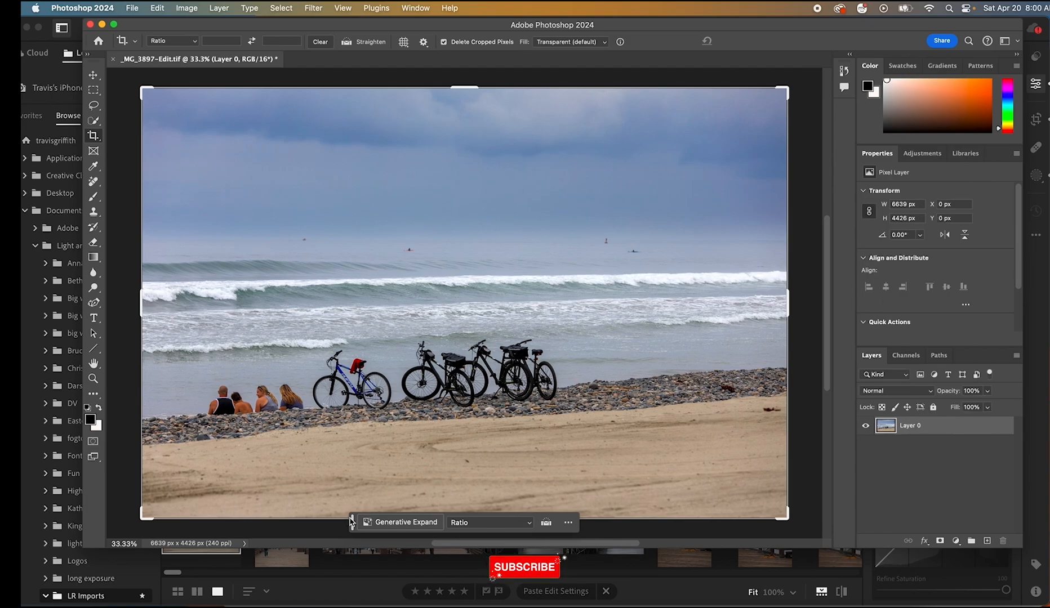
drag(352, 523, 350, 532)
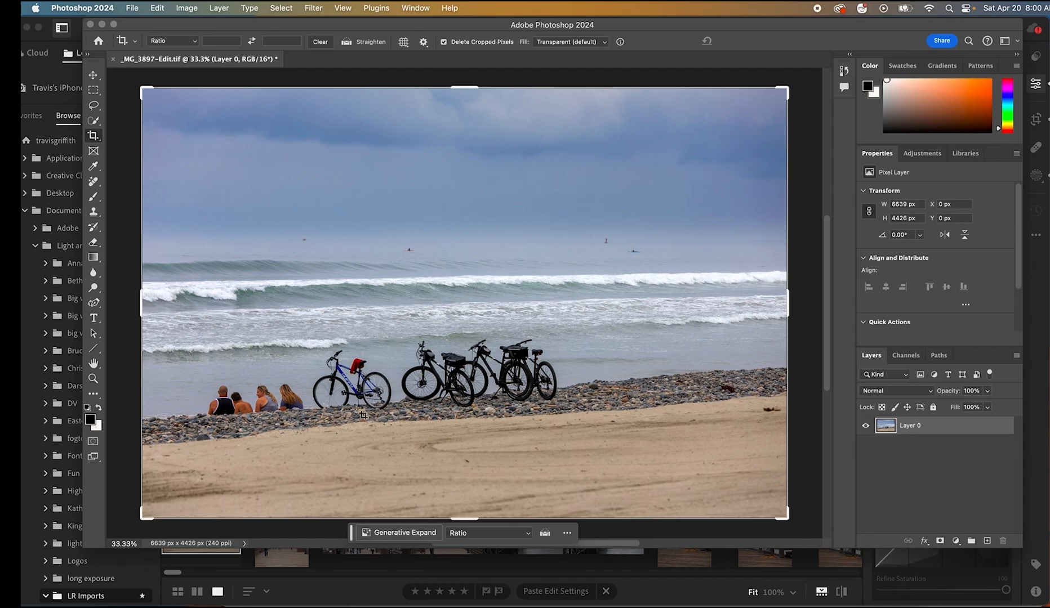
Step: Remove the four people seated on the rocks with the Remove tool at brush size 250
click(94, 380)
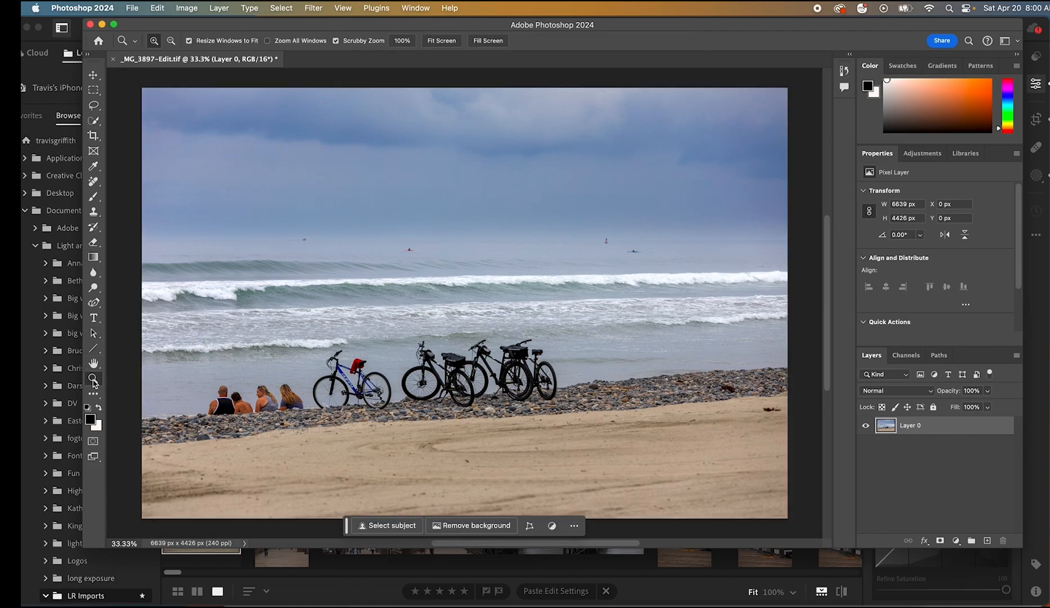
click(242, 398)
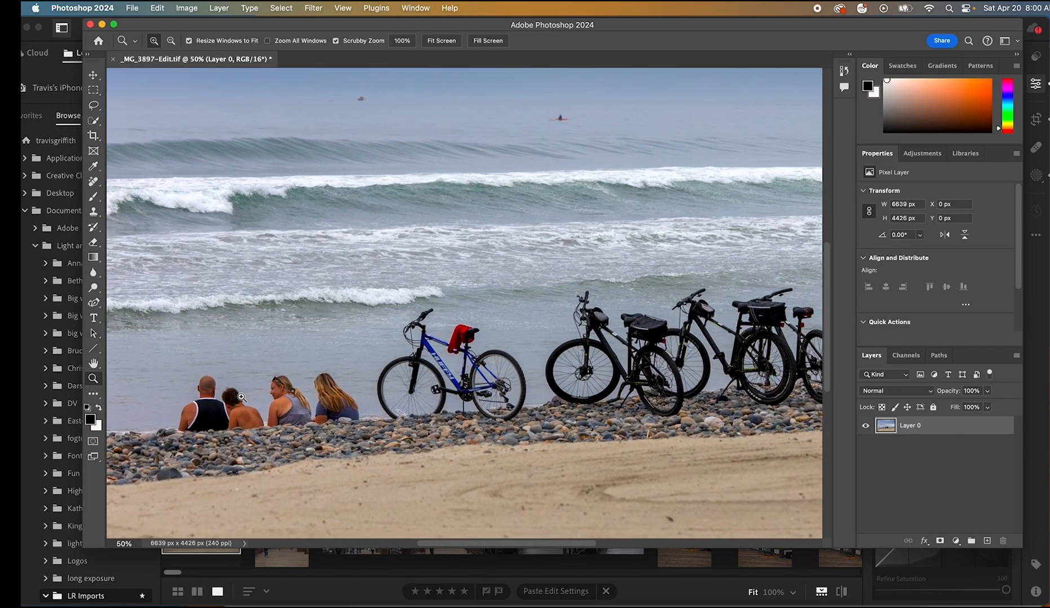
click(242, 398)
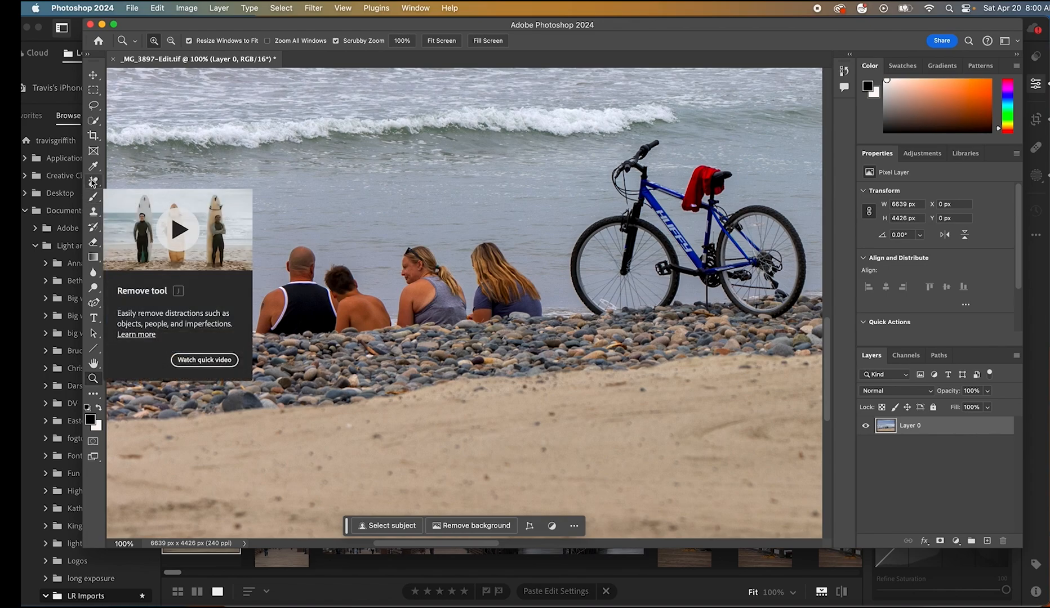
click(93, 182)
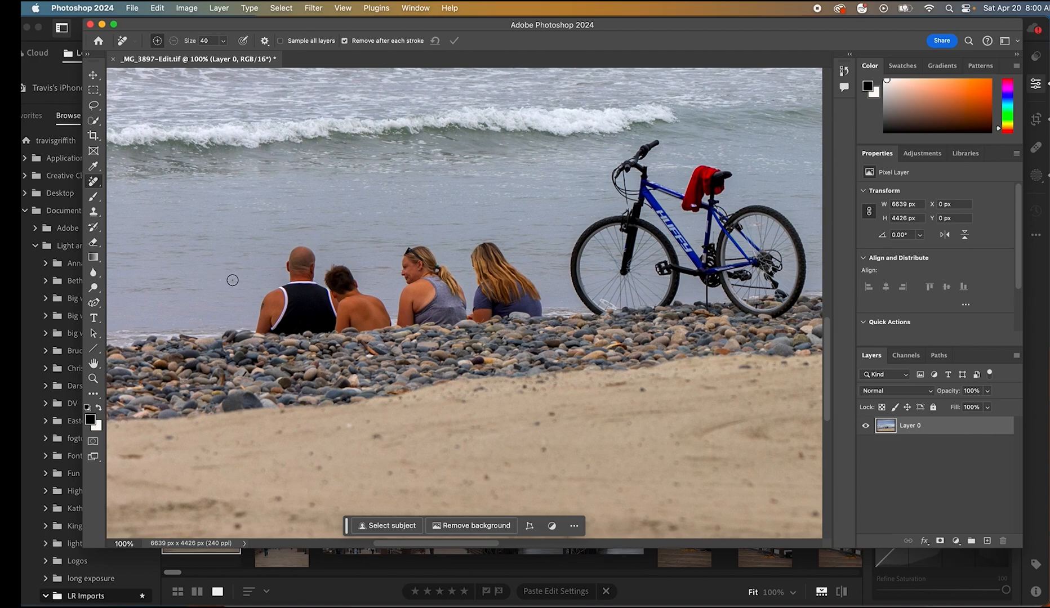
key(bracketright)
key(bracketright)
key(bracketright)
key(bracketright)
key(bracketright)
key(bracketright)
key(bracketright)
key(bracketright)
key(bracketright)
key(bracketright)
key(bracketright)
key(bracketright)
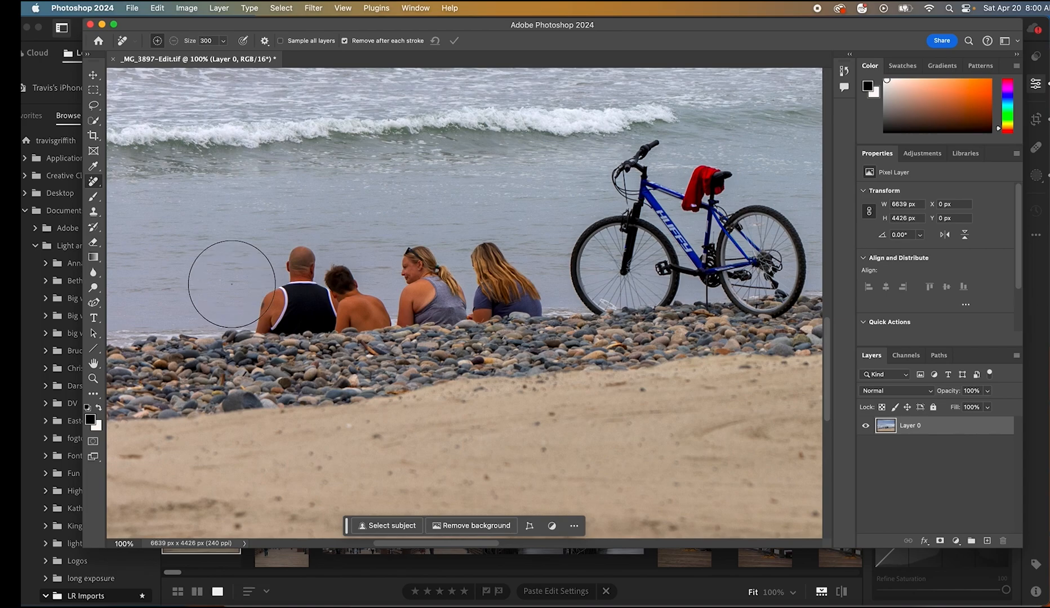
key(bracketleft)
key(bracketright)
key(bracketleft)
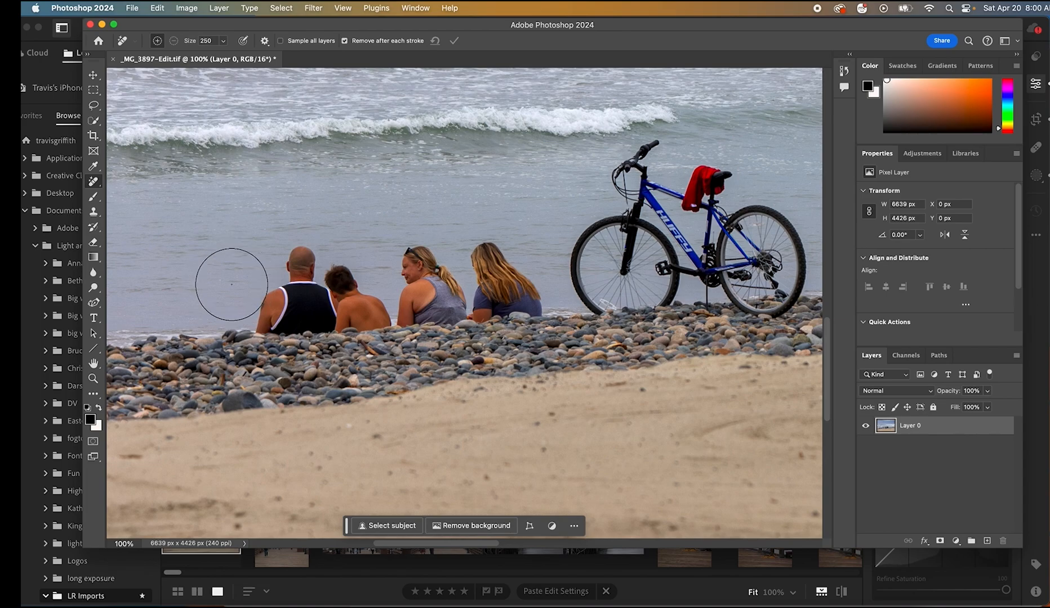
key(bracketleft)
key(bracketleft)
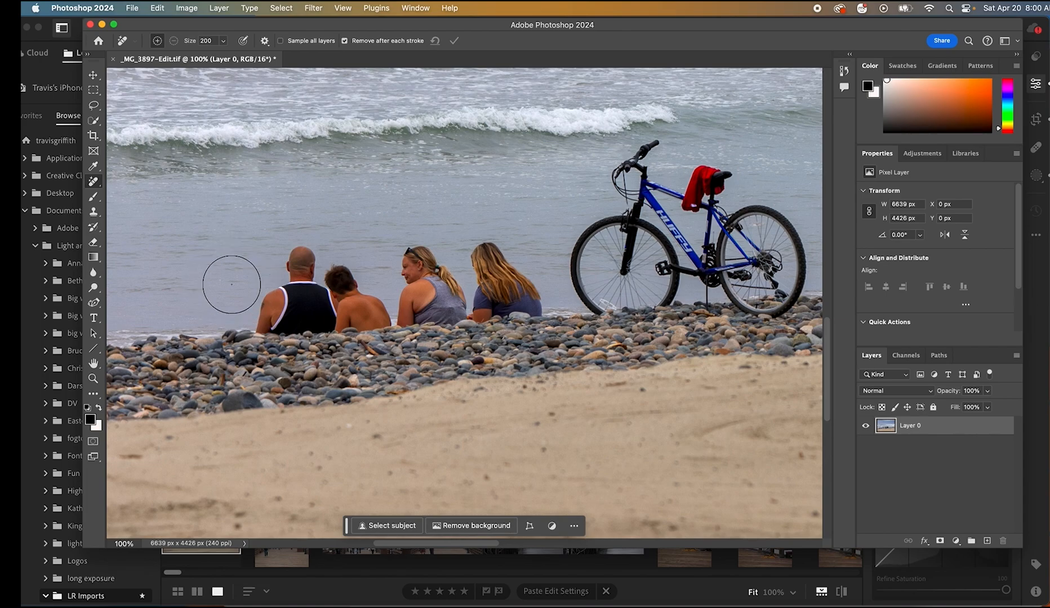
key(bracketright)
key(bracketright)
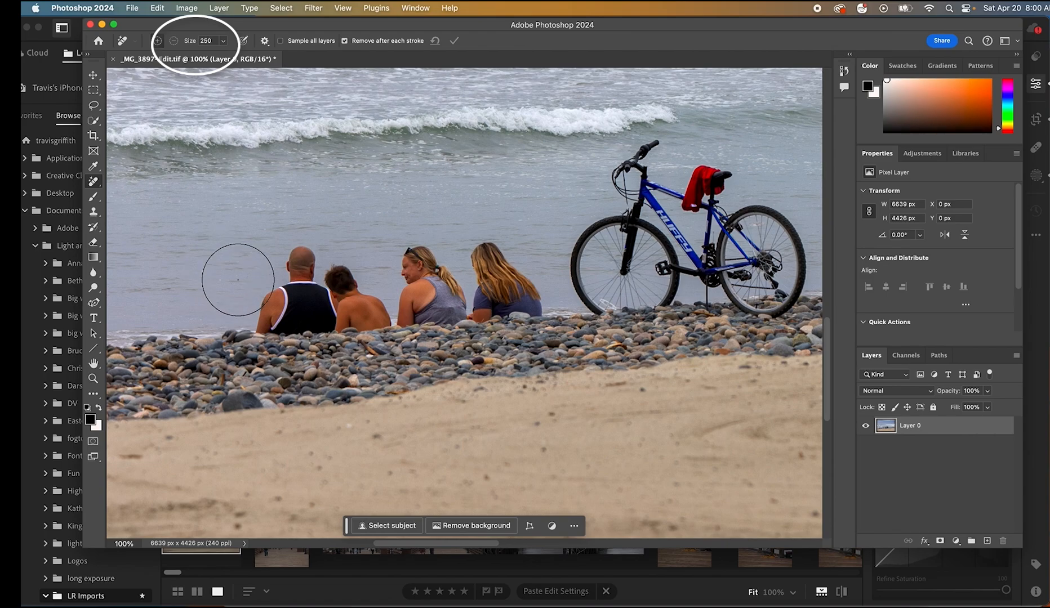
mouse_move(256, 308)
mouse_down()
mouse_move(258, 269)
mouse_move(346, 248)
mouse_move(460, 260)
mouse_move(481, 241)
mouse_move(532, 316)
mouse_move(485, 329)
mouse_move(360, 315)
mouse_move(292, 321)
mouse_up()
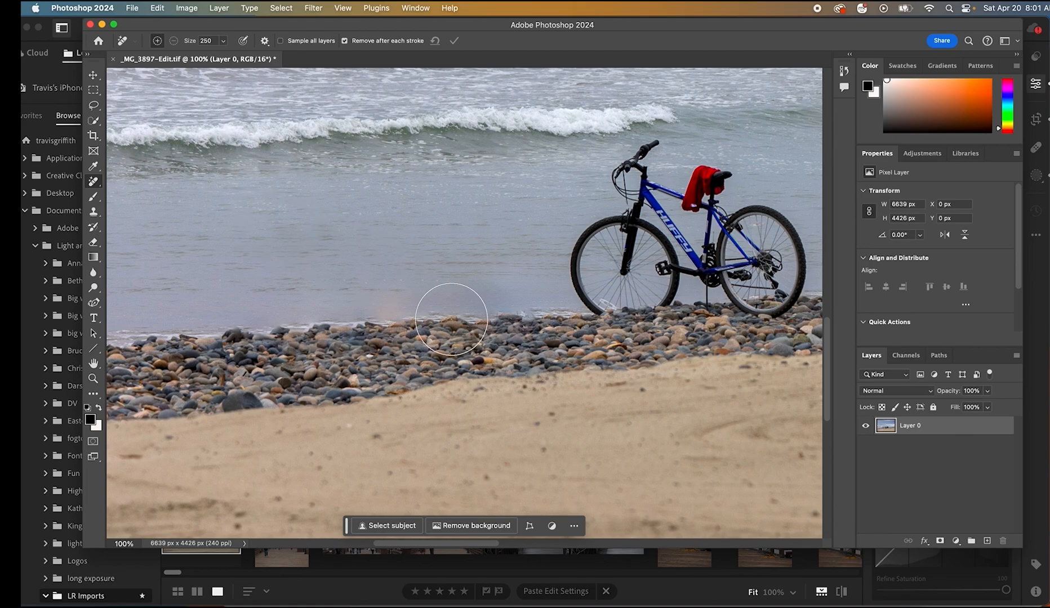
Step: Remove the group of black bicycles beside the blue one with the Remove tool
scroll(380, 332, right, 5)
scroll(380, 332, right, 5)
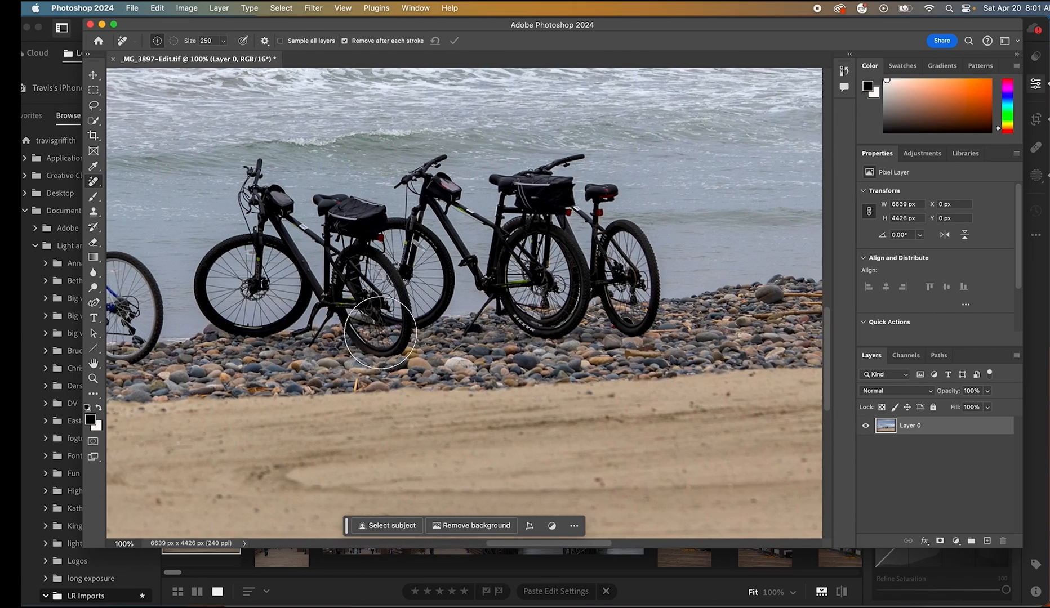
mouse_move(231, 327)
mouse_down()
mouse_move(417, 180)
mouse_move(557, 169)
mouse_move(610, 200)
mouse_move(632, 245)
mouse_move(633, 318)
mouse_move(367, 335)
mouse_move(286, 317)
mouse_move(298, 286)
mouse_move(290, 243)
mouse_move(597, 239)
mouse_move(590, 257)
mouse_move(500, 272)
mouse_move(320, 277)
mouse_move(406, 256)
mouse_move(518, 254)
mouse_up()
drag(531, 259, 530, 258)
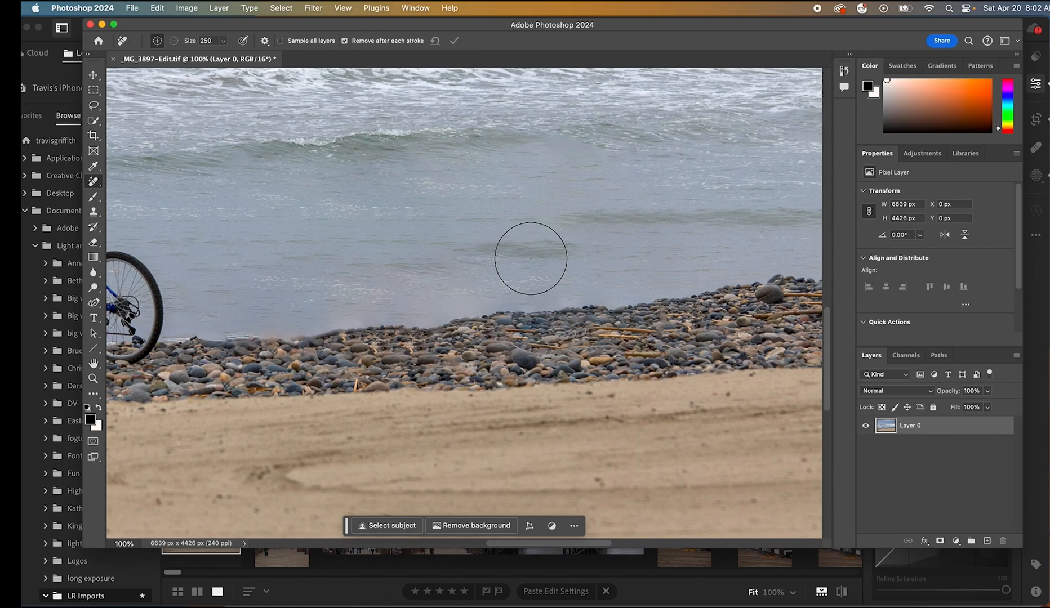
Step: Remove the distant surfers from the water and the dark debris from the sand using the Remove tool at brush size 100
scroll(530, 258, left, 5)
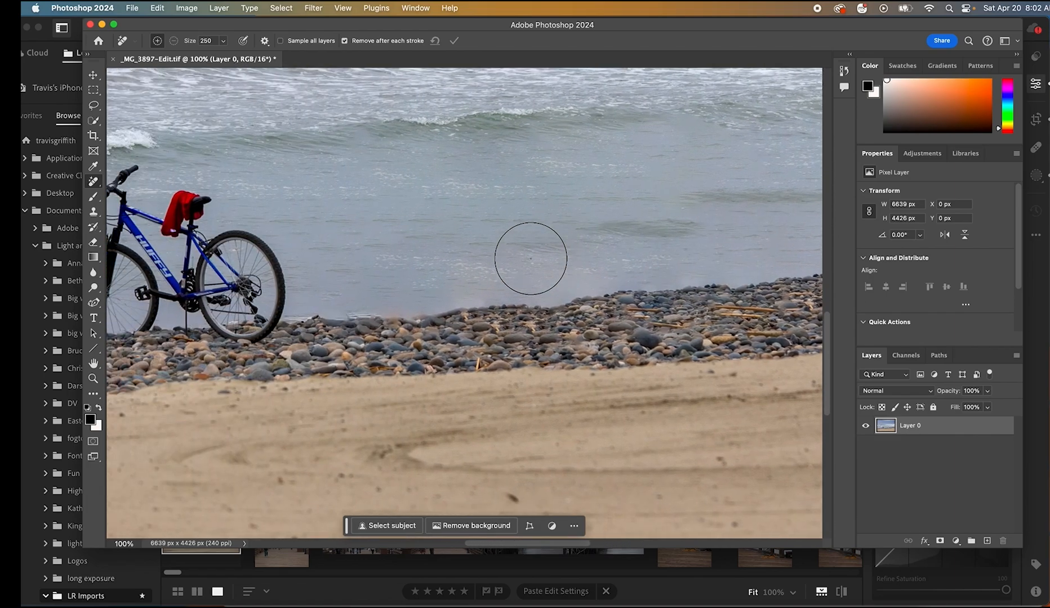
scroll(530, 259, left, 12)
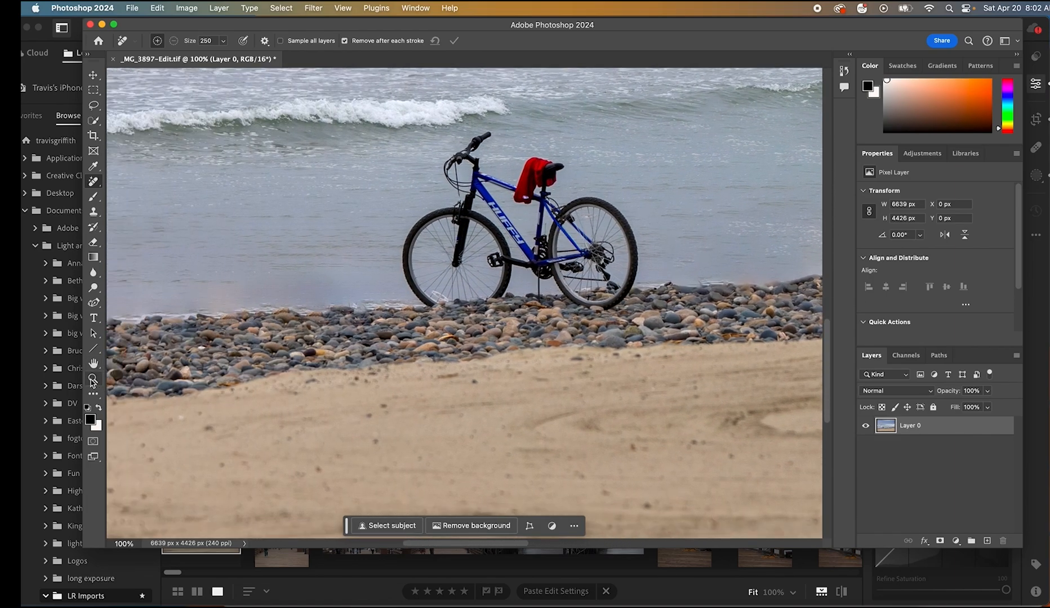
click(93, 380)
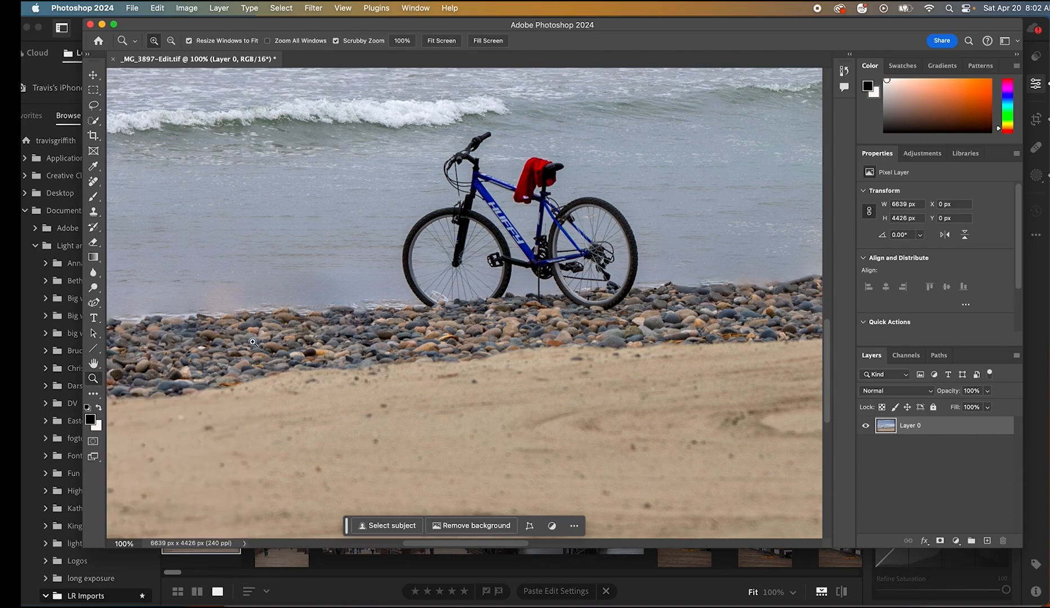
key(alt)
alt+click(290, 277)
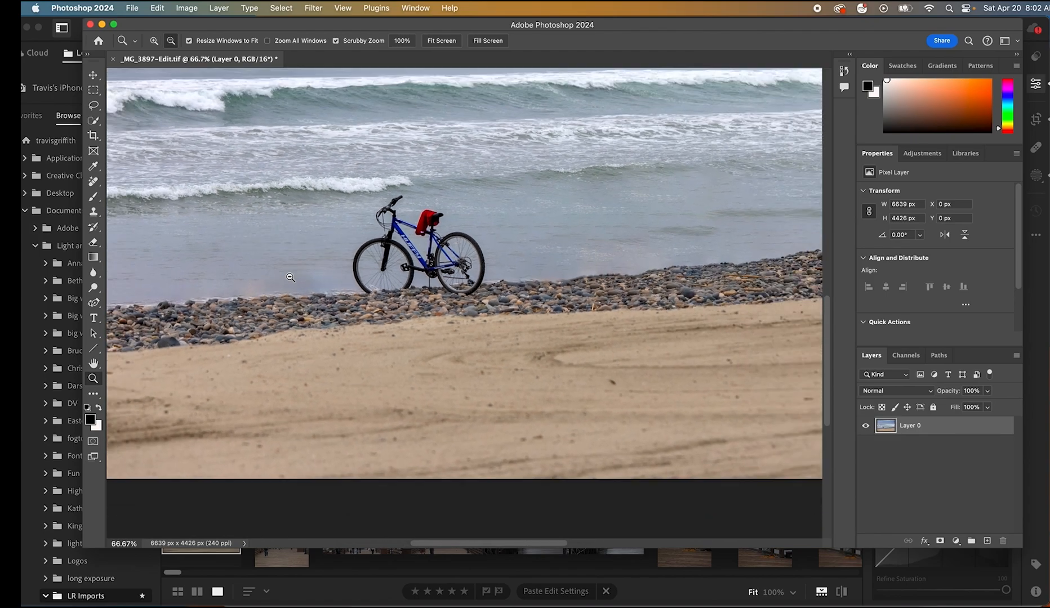
scroll(290, 277, up, 5)
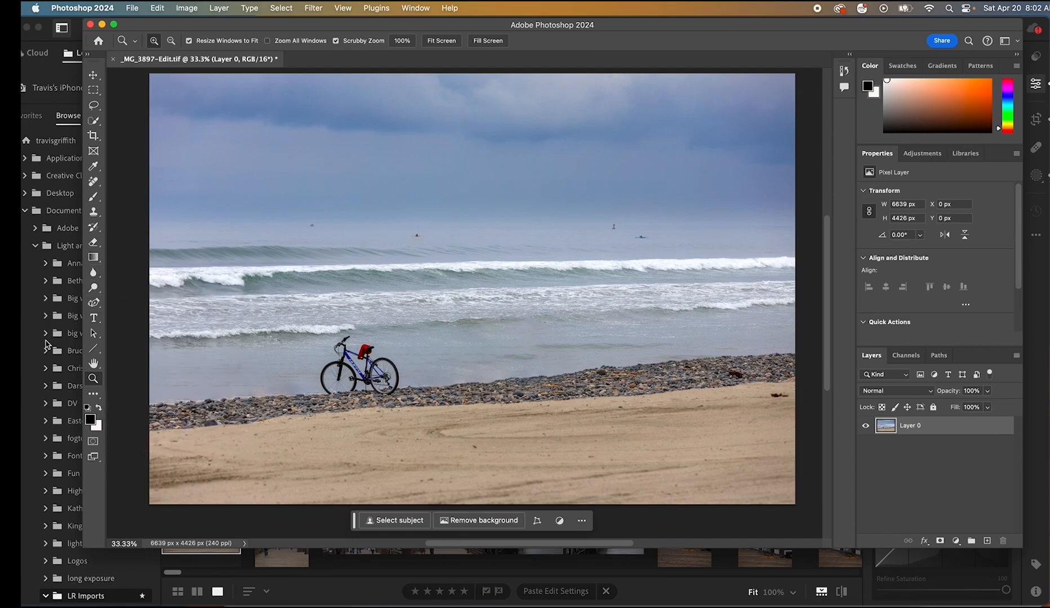
click(95, 181)
key(bracketleft)
key(bracketleft)
key(bracketleft)
key(bracketleft)
key(bracketleft)
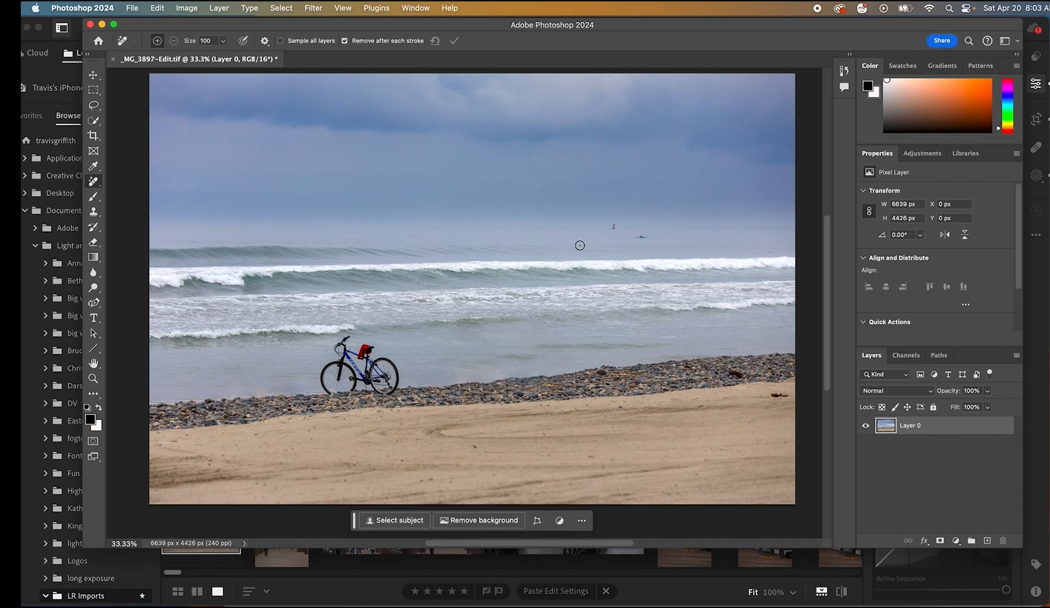
click(615, 227)
drag(772, 394, 784, 395)
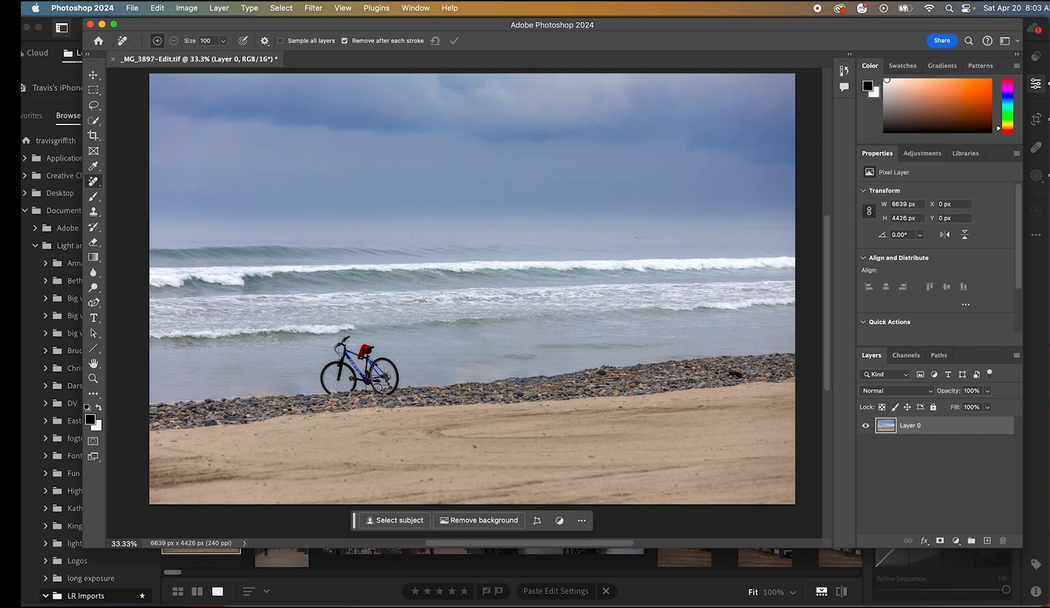
Step: Select the blue bicycle with the Object Selection tool, copy it to a new layer and check the cutout with Layer 0 hidden
click(94, 121)
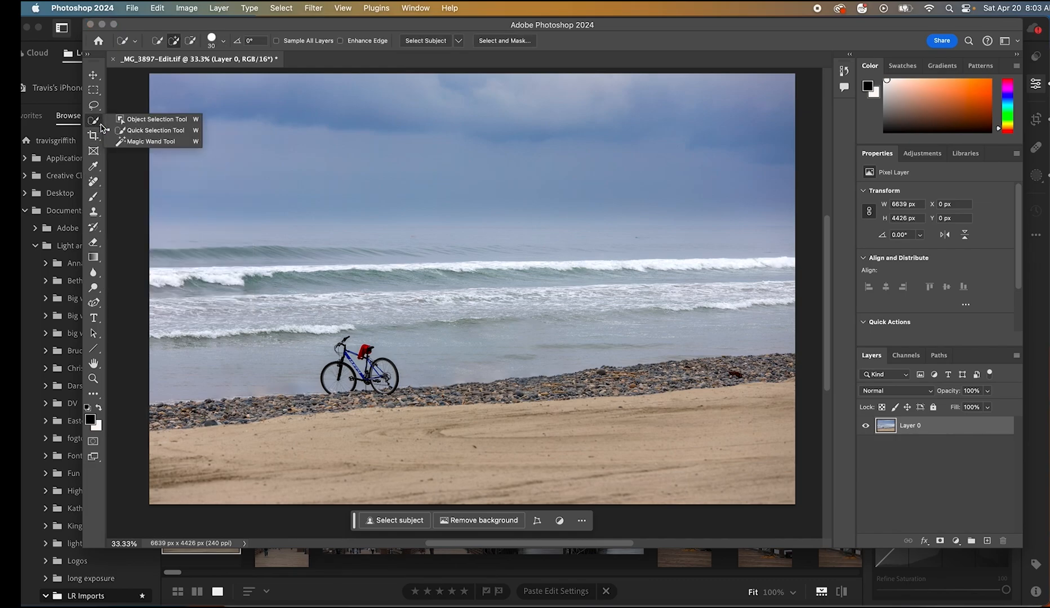
click(145, 119)
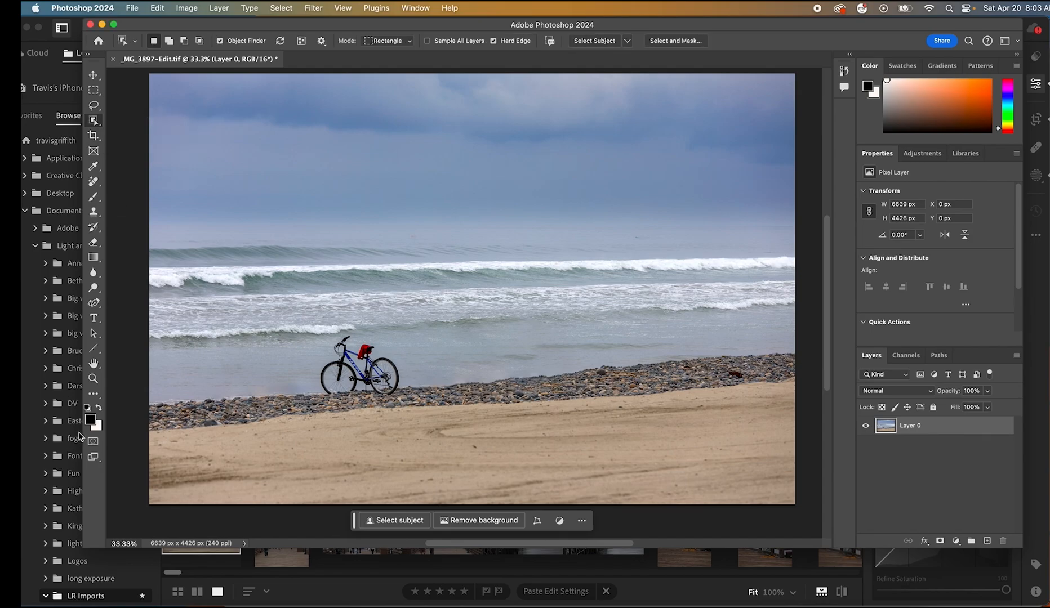
click(93, 379)
drag(364, 367, 363, 366)
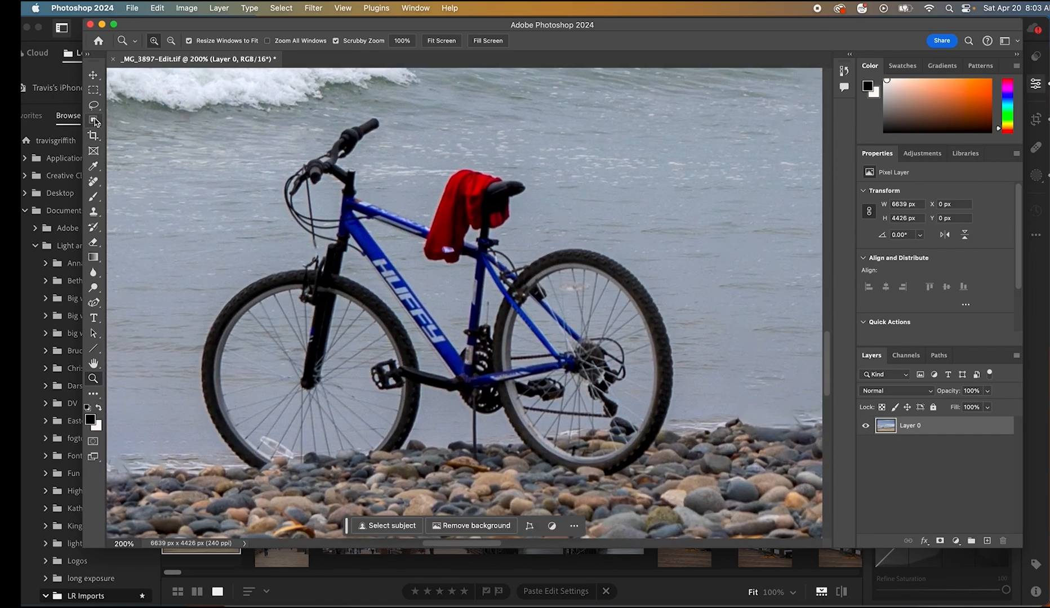
click(94, 120)
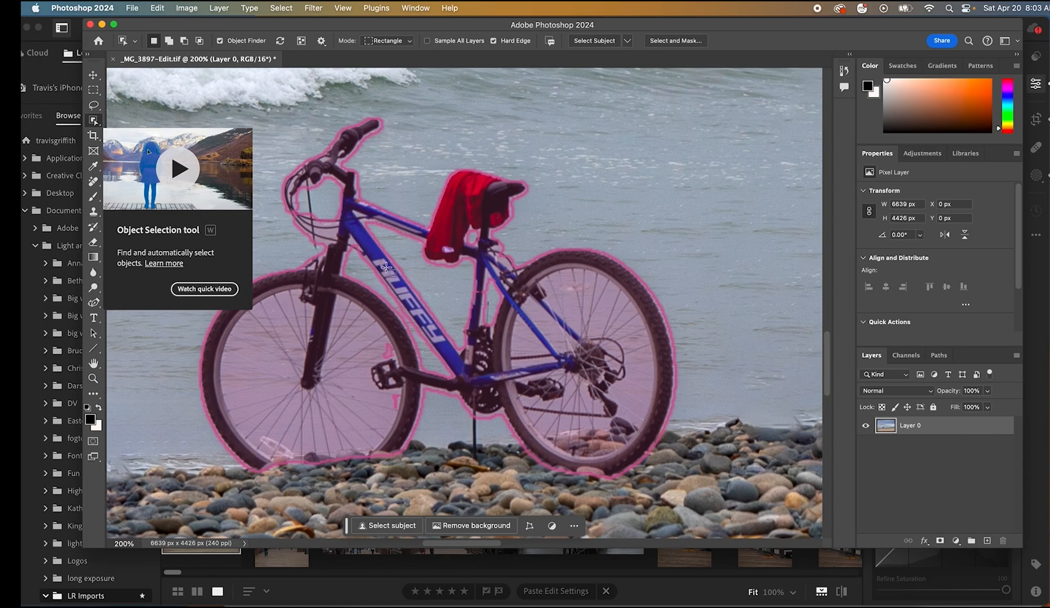
click(383, 267)
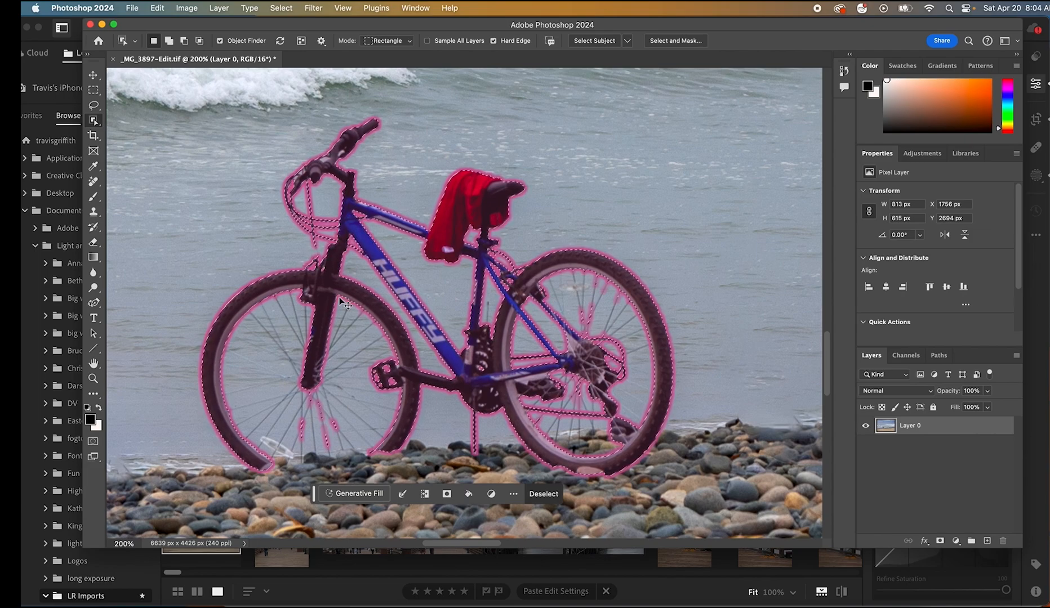
key(super+j)
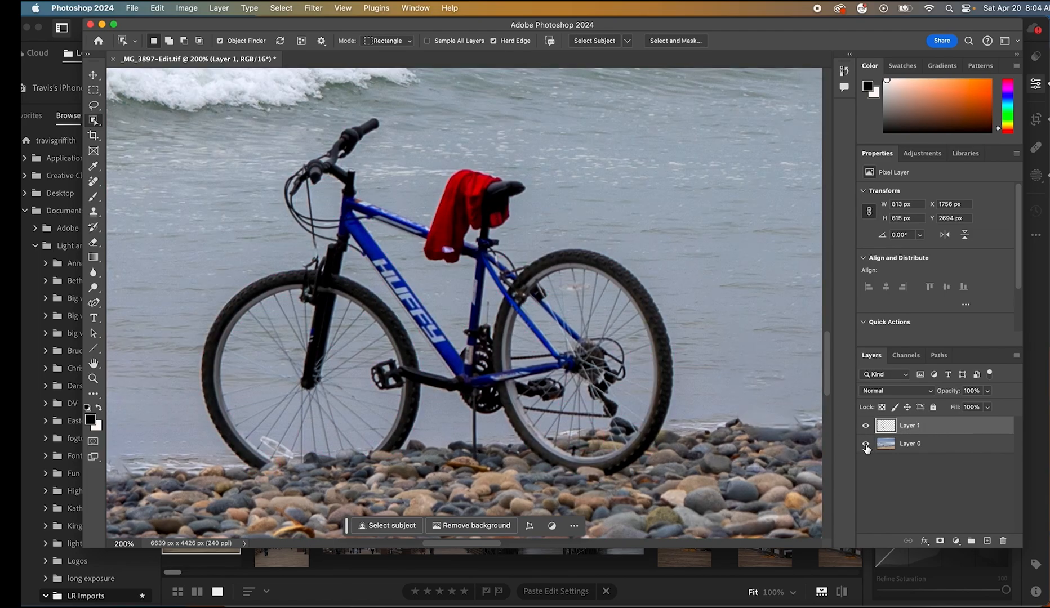
click(865, 444)
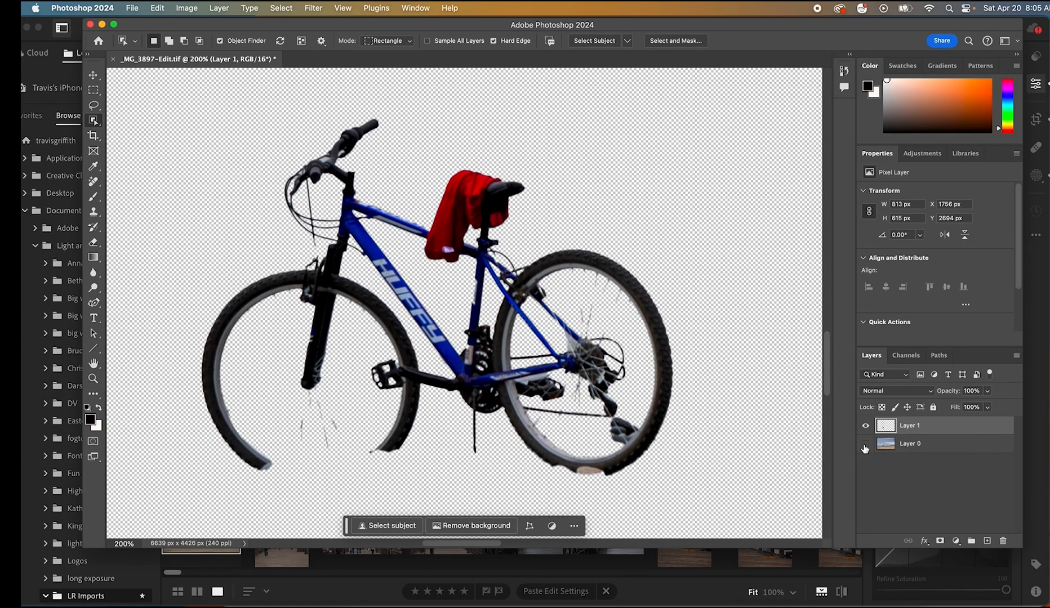
click(865, 444)
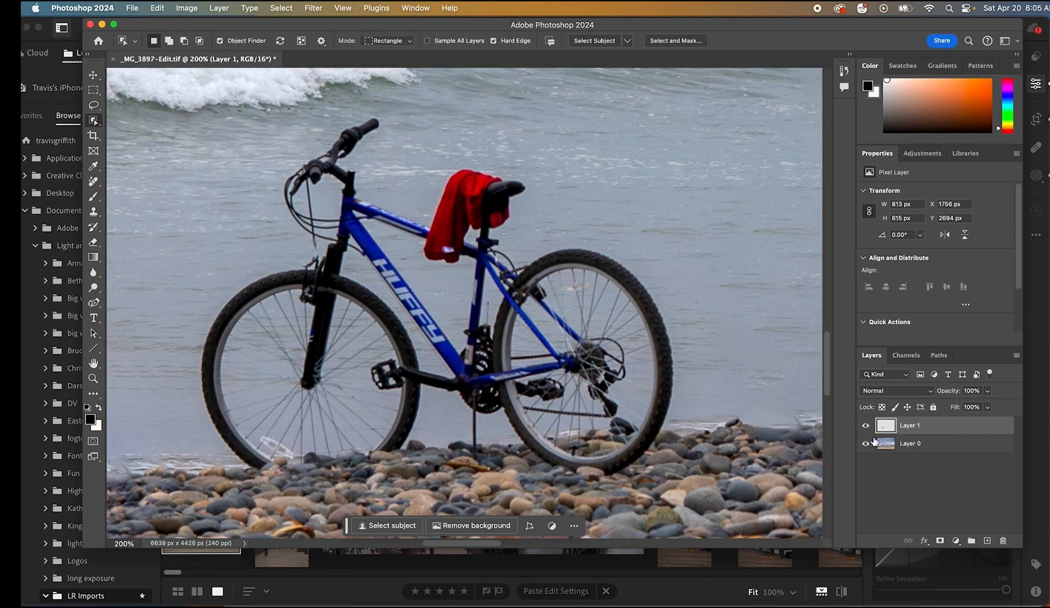
Step: Paint out the blue bicycle on Layer 0 using the Remove tool at brush size 175
click(909, 445)
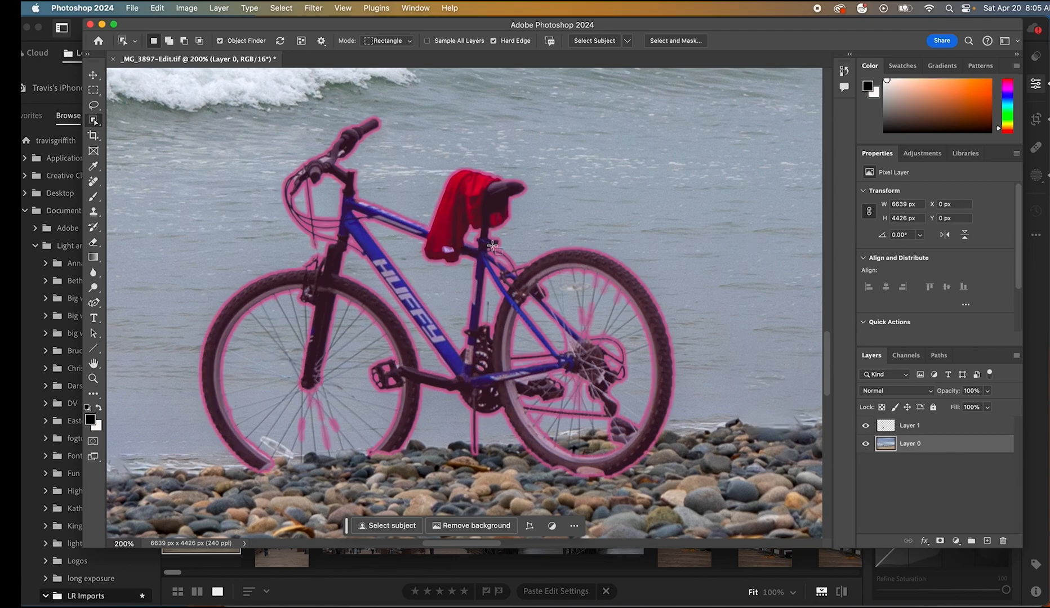
key(super+minus)
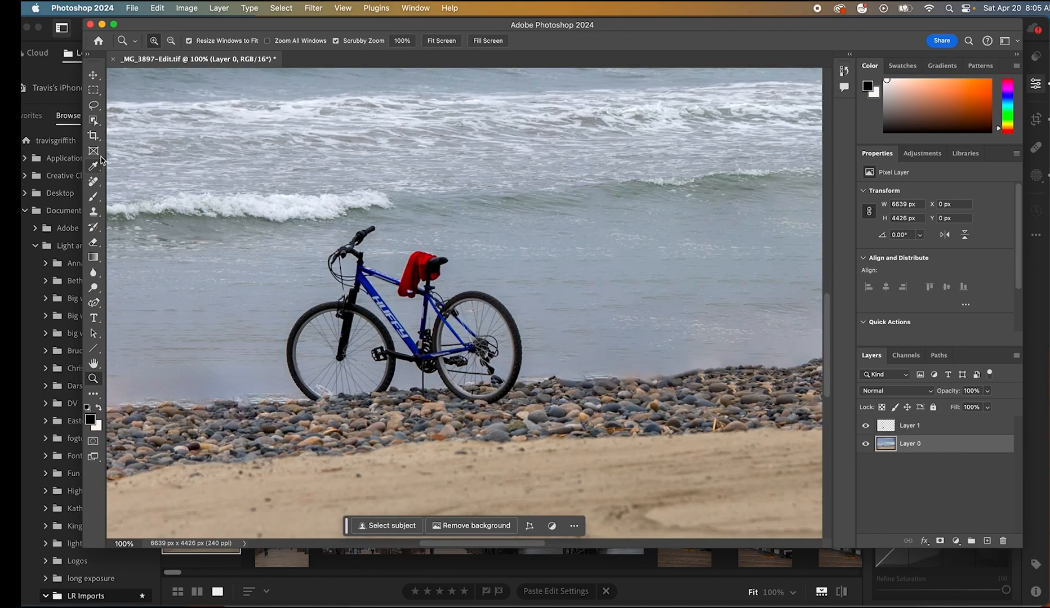
click(94, 181)
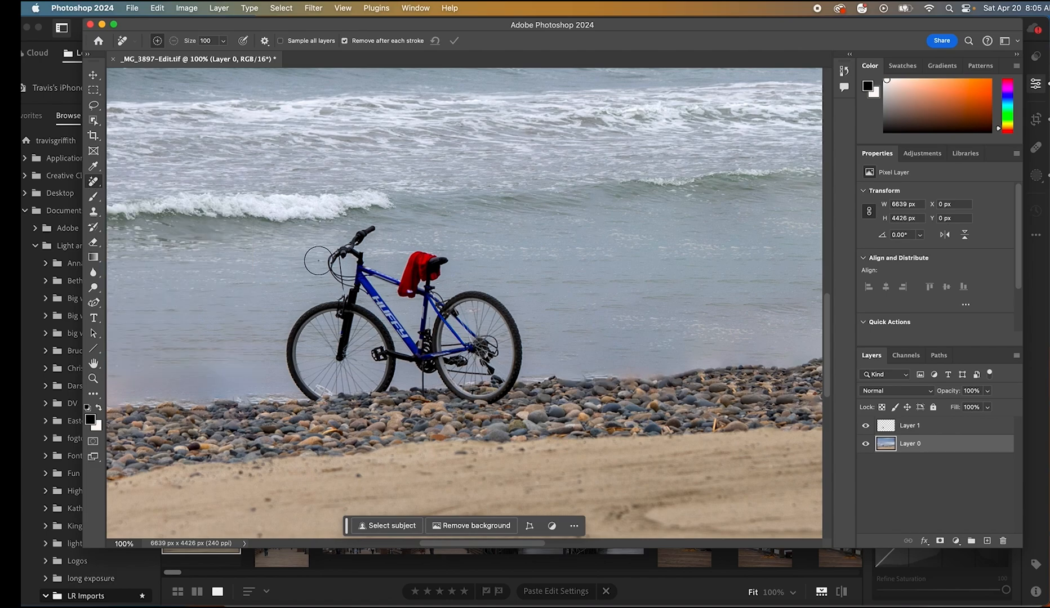
key(bracketright)
key(bracketright)
key(bracketright)
mouse_move(329, 263)
mouse_down()
mouse_move(364, 243)
mouse_move(360, 264)
mouse_move(429, 267)
mouse_move(512, 348)
mouse_move(496, 379)
mouse_move(470, 387)
mouse_move(343, 309)
mouse_move(352, 281)
mouse_move(372, 293)
mouse_up()
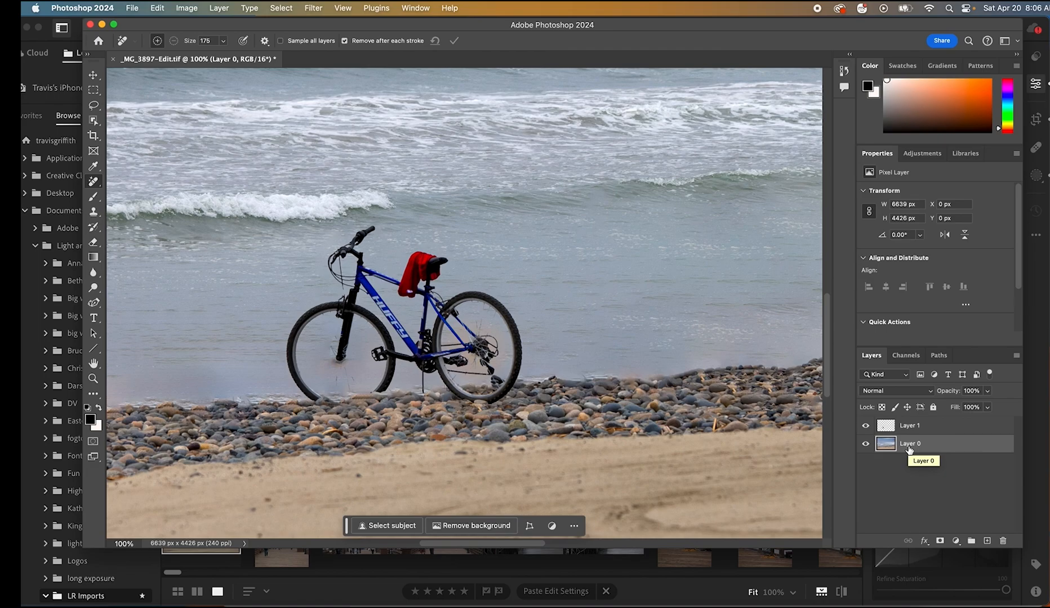
Step: Hide Layer 1 and remove the two leftover dark bicycle fragments from the water on Layer 0
click(866, 427)
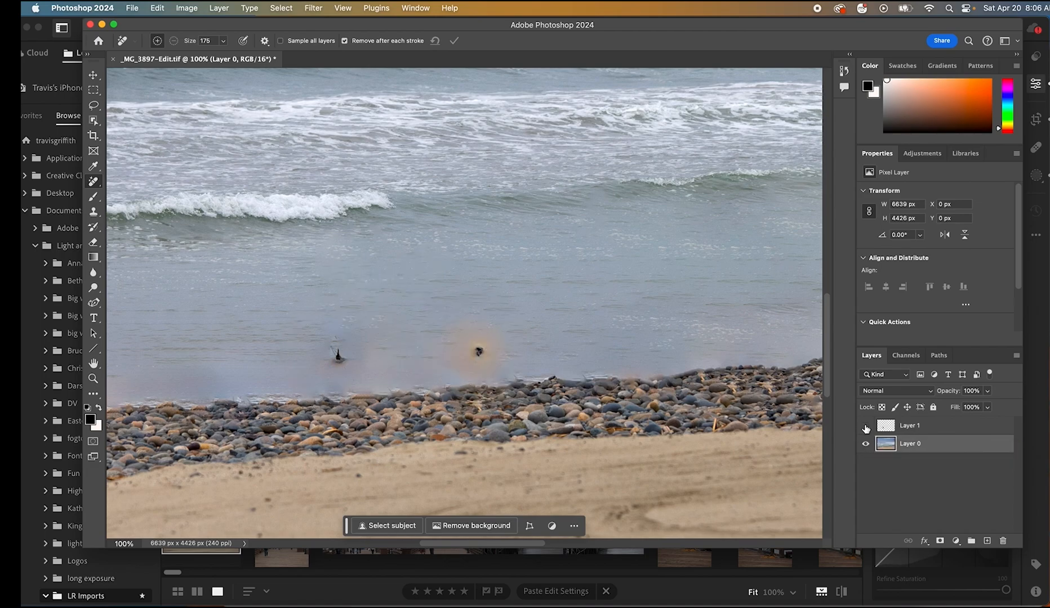
click(340, 357)
click(476, 350)
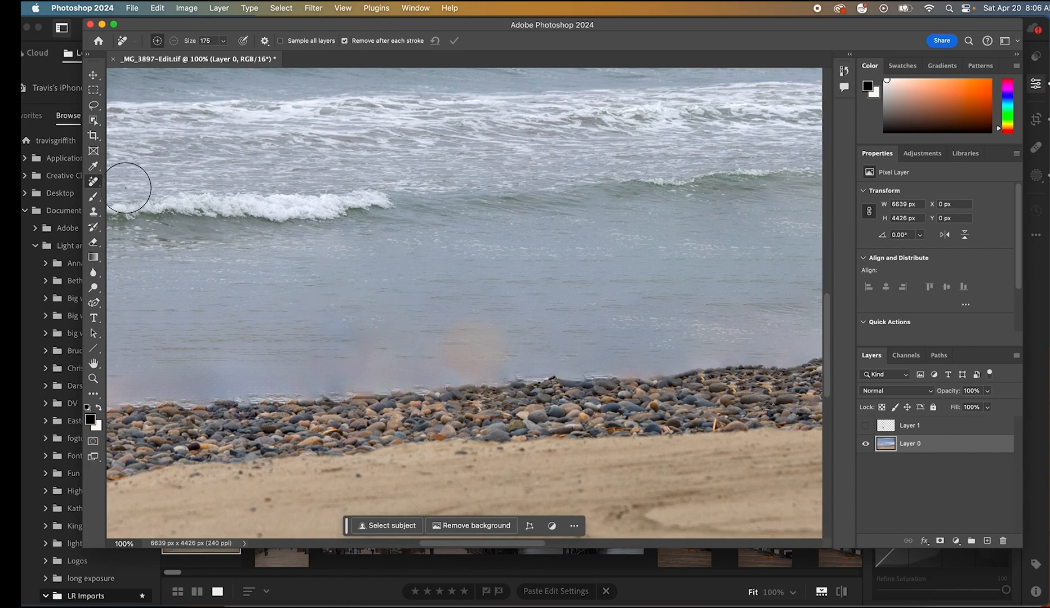
right_click(101, 188)
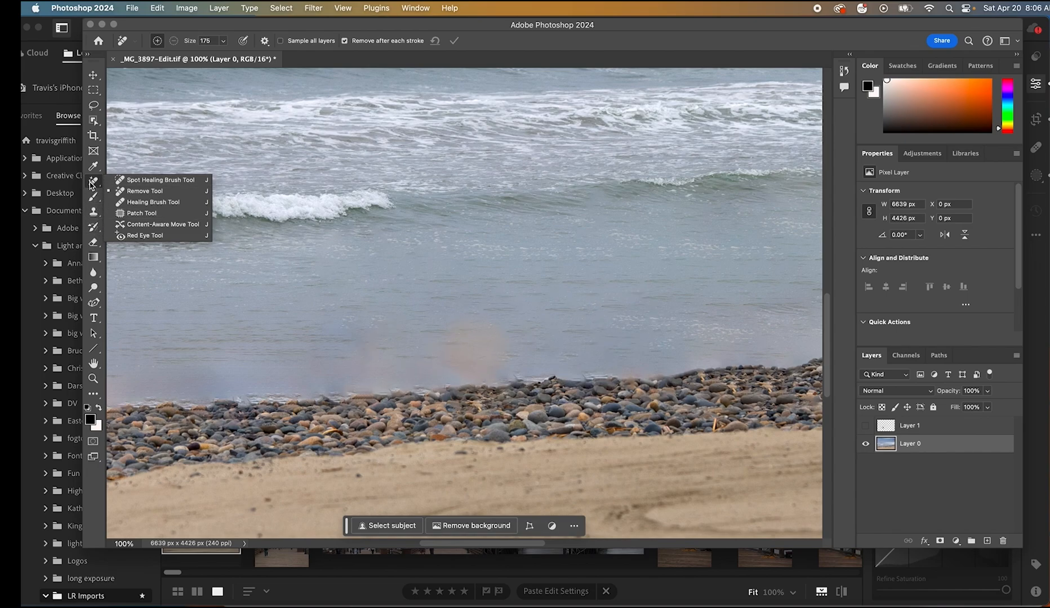
click(93, 185)
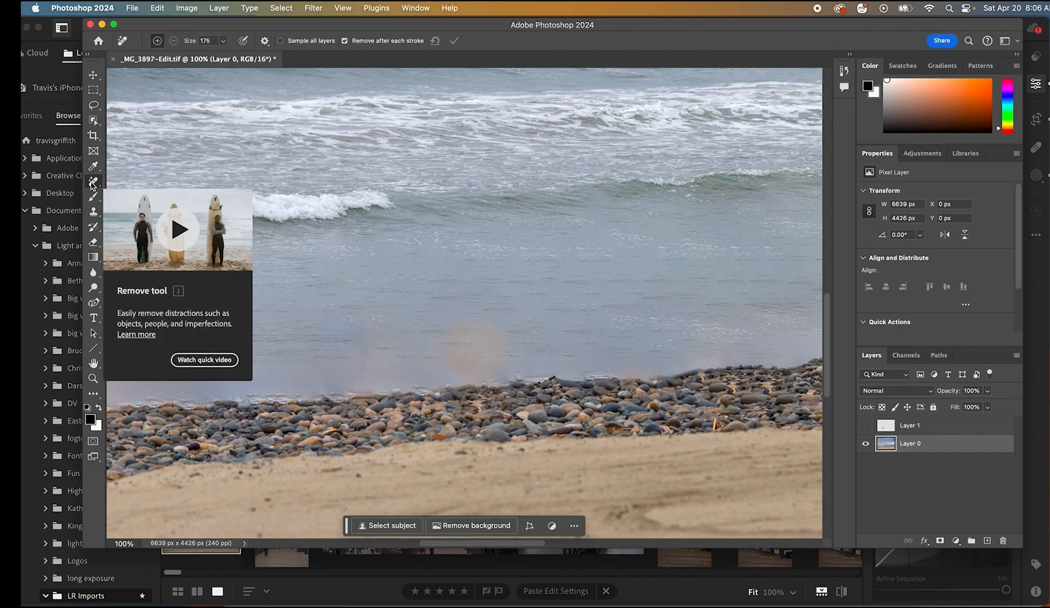
Step: Start a Path Blur on Layer 0 and lower the path's left end so it follows the shoreline's slope
key(z)
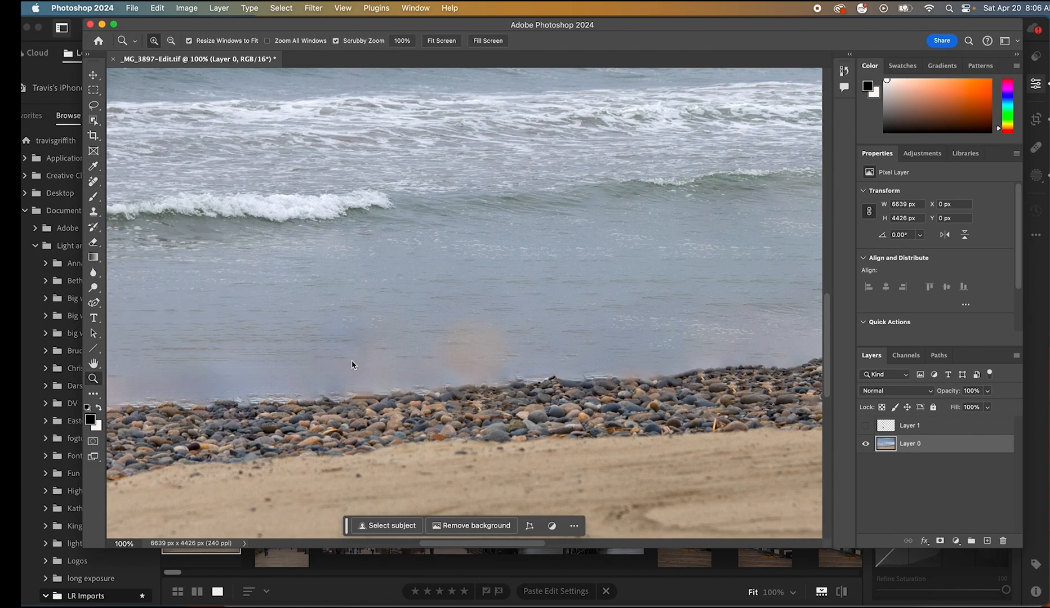
alt+click(352, 364)
alt+click(351, 364)
alt+click(352, 364)
alt+click(351, 364)
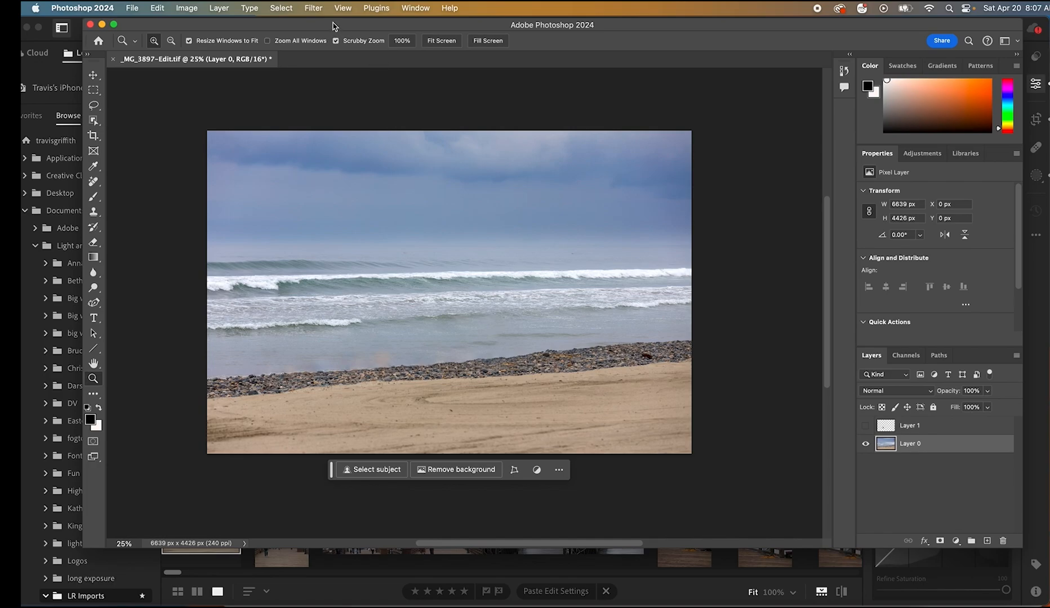
click(313, 8)
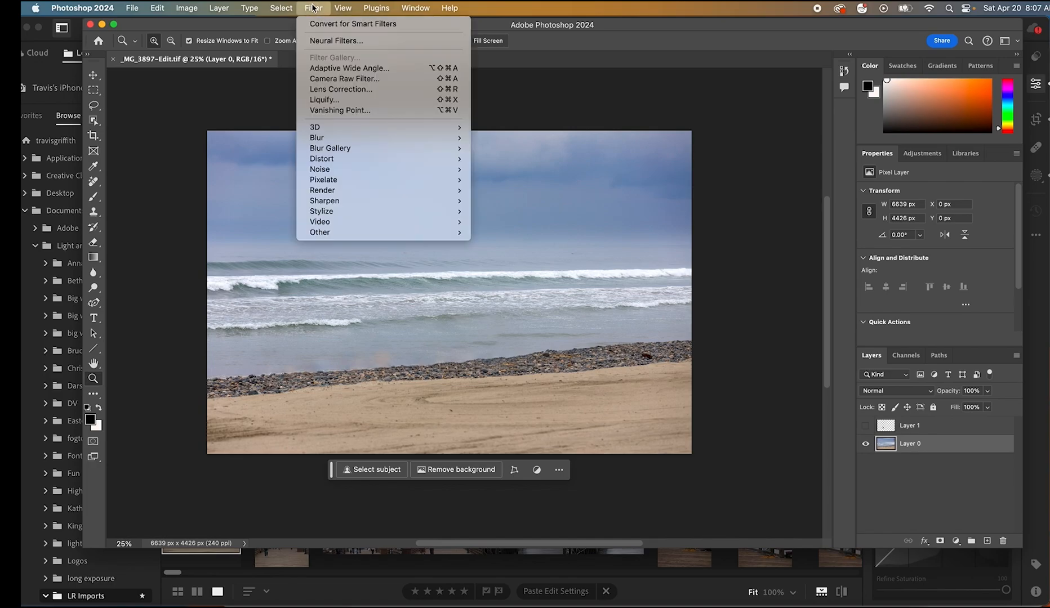
mouse_move(326, 147)
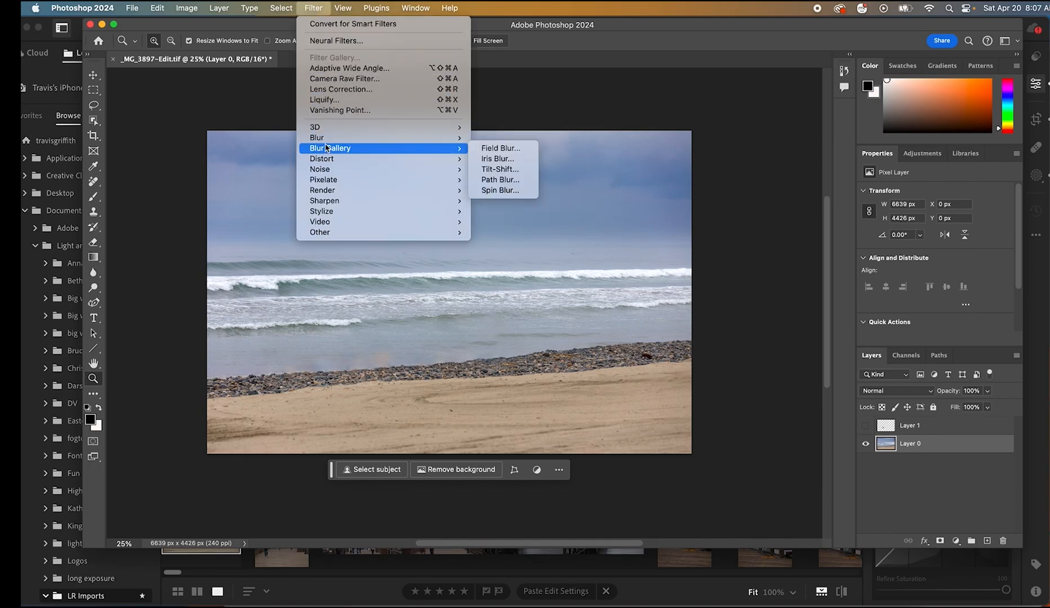
click(494, 180)
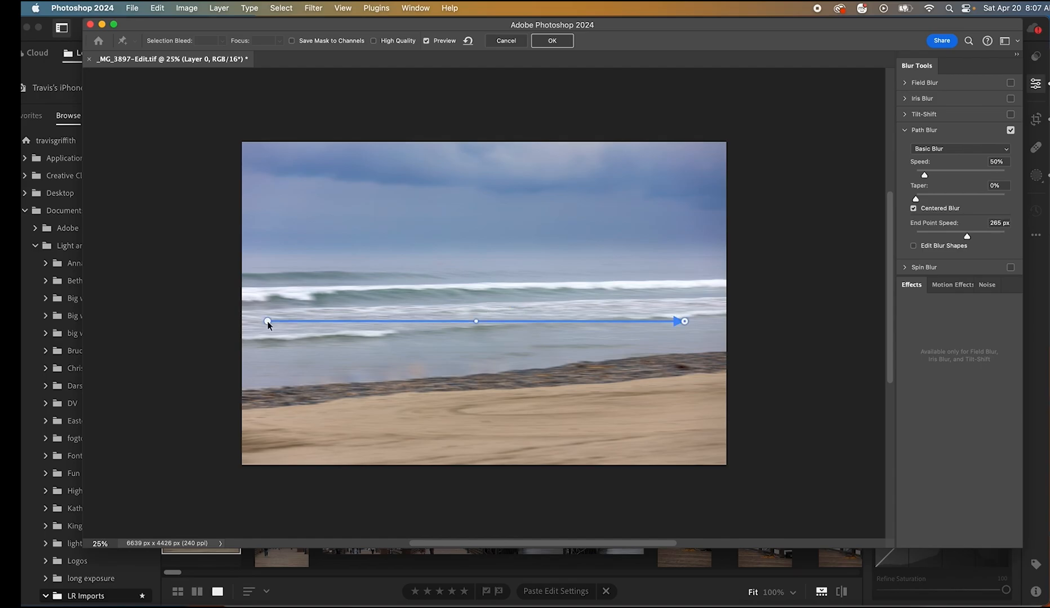
drag(269, 322, 255, 346)
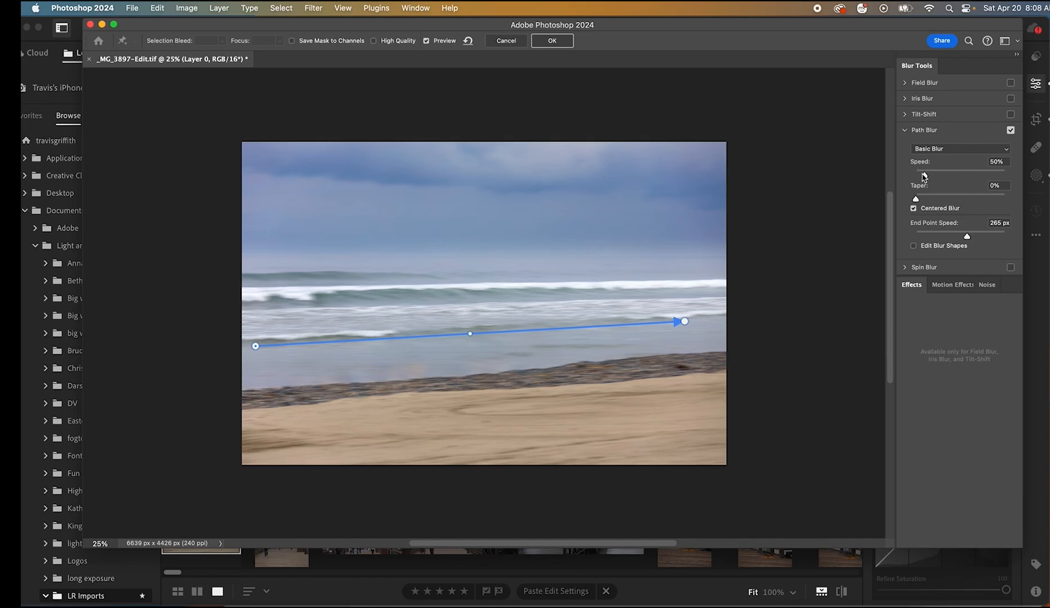
Step: Set the Path Blur speed to 474%, apply the blur and show the bicycle on Layer 1 again
click(1001, 174)
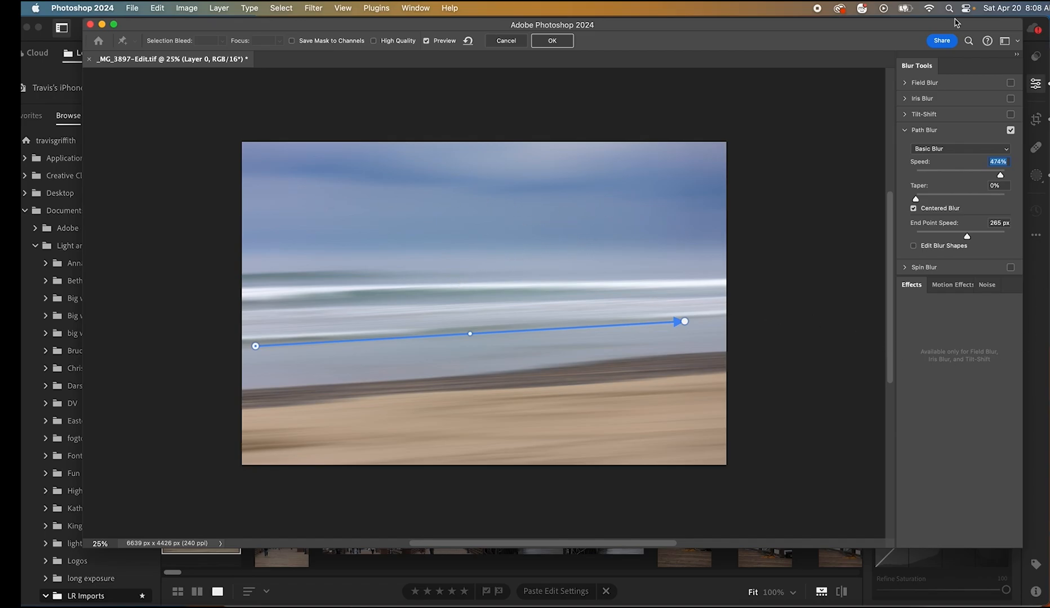
click(550, 42)
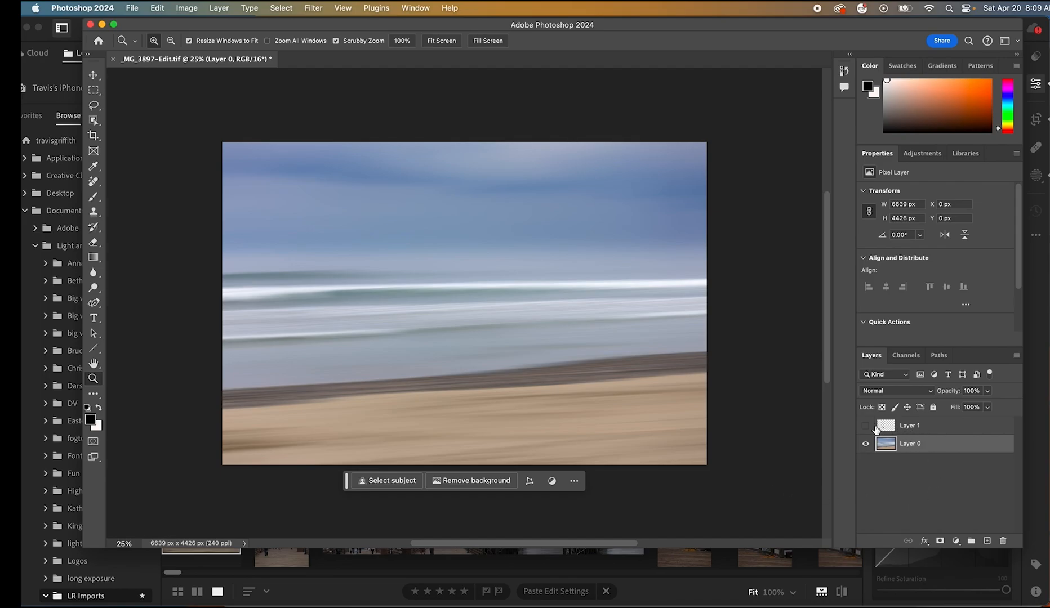
click(865, 427)
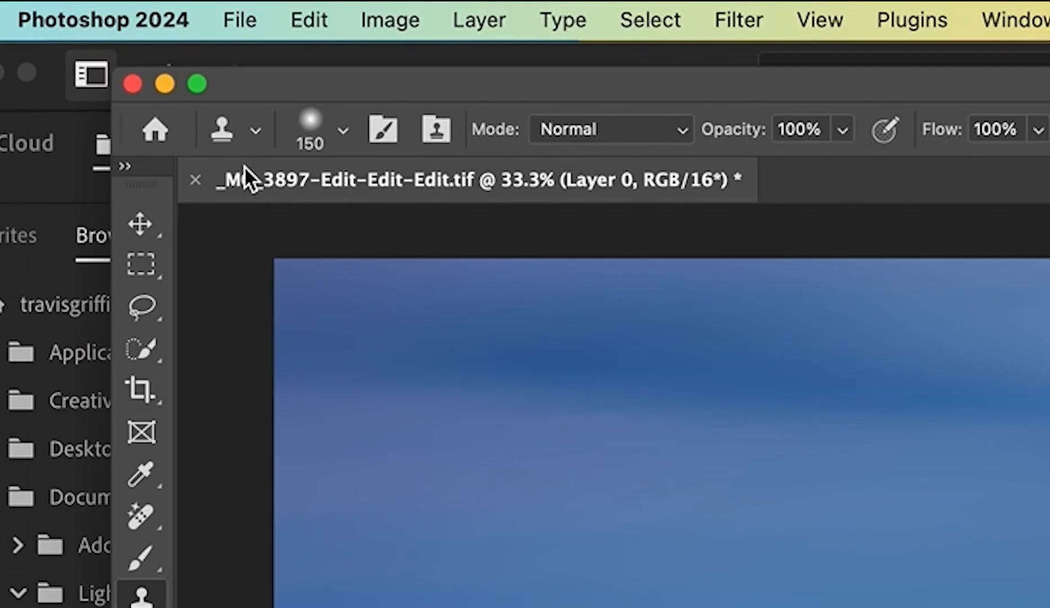
Step: Close and save _MG_3897-Edit-Edit-Edit.tif as a layered TIFF with no image compression and Macintosh byte order
click(197, 182)
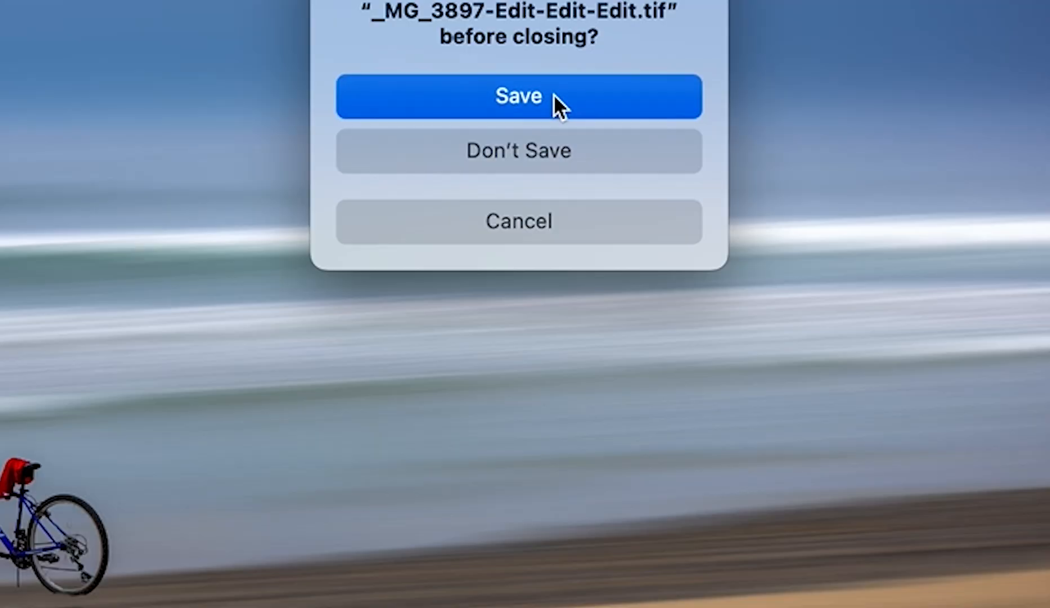
click(554, 97)
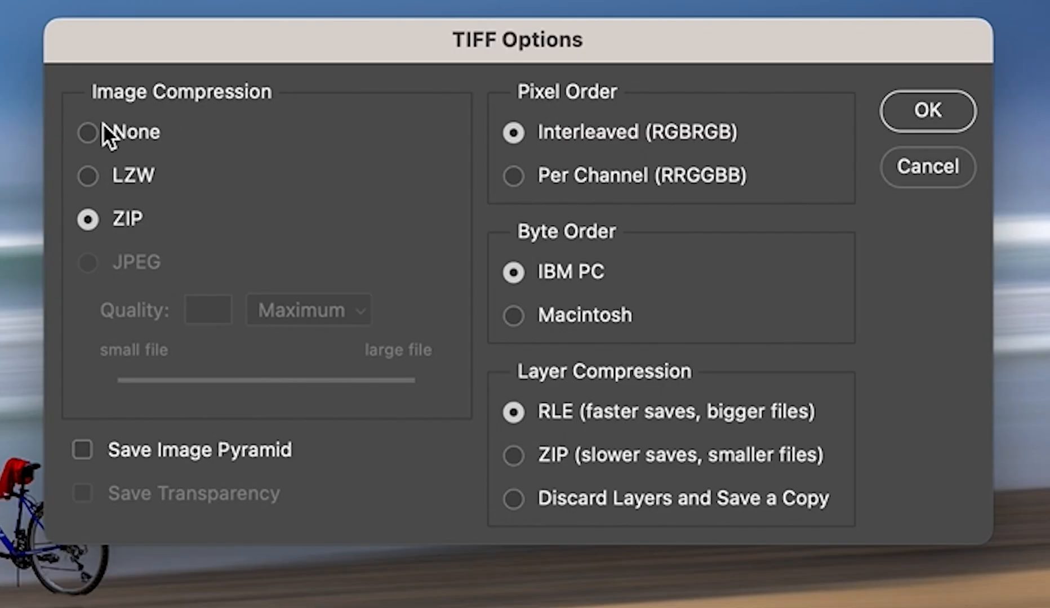
click(85, 132)
click(514, 316)
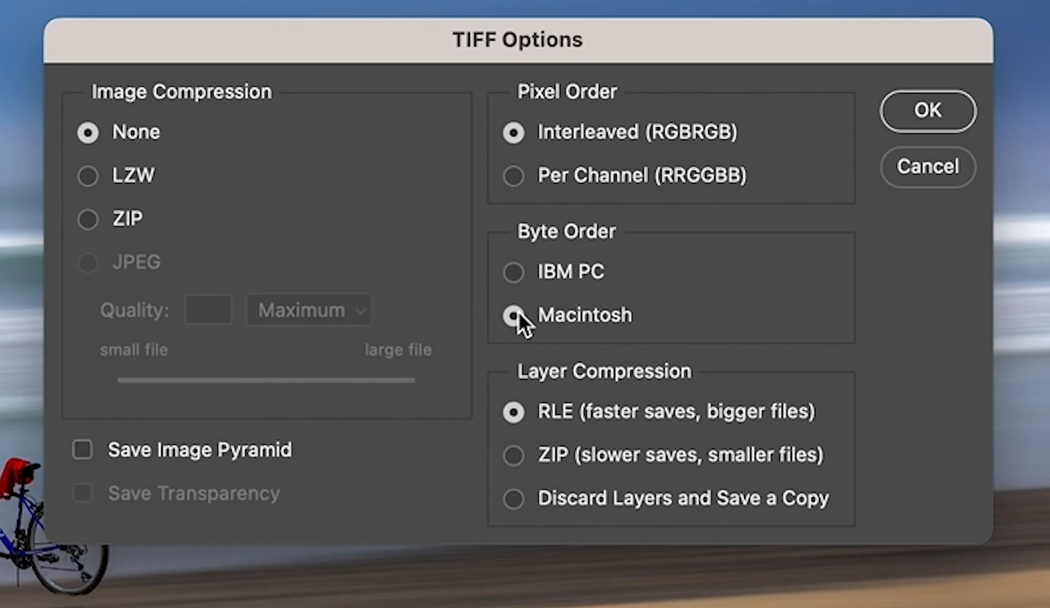
click(932, 107)
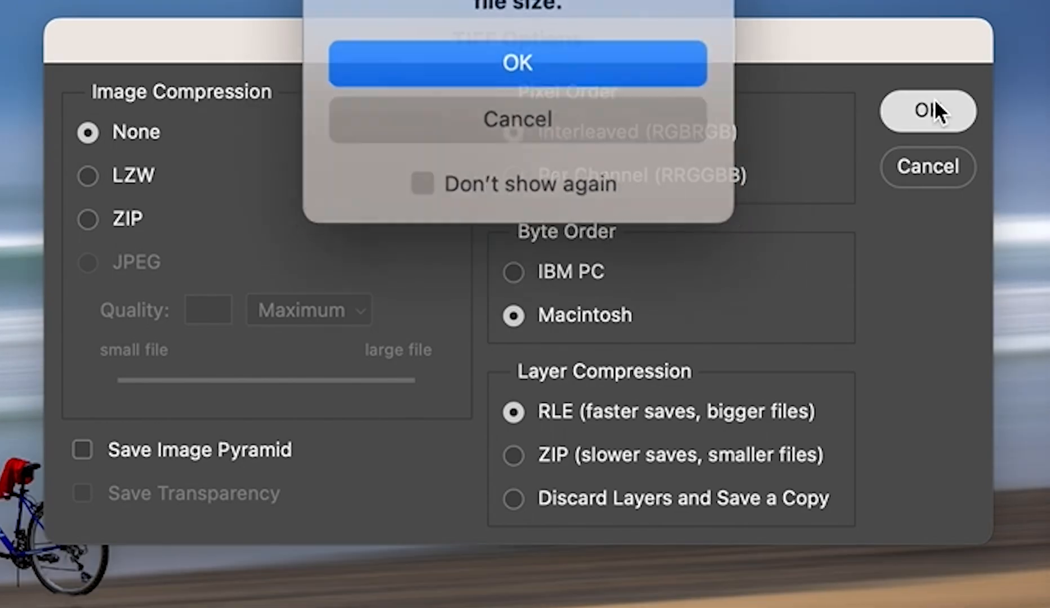
click(570, 62)
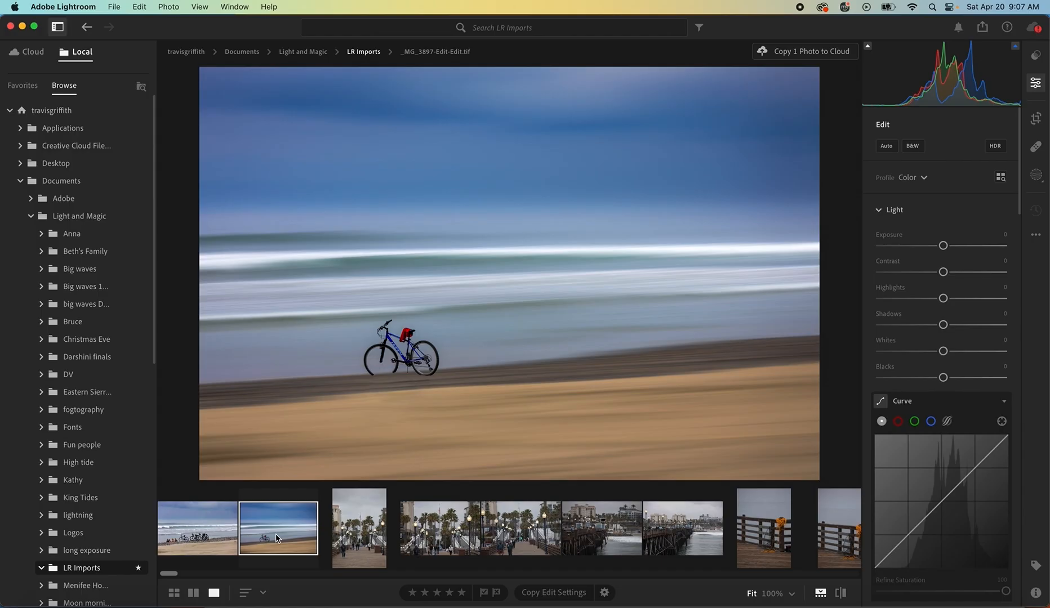
Step: Compare the original _MG_3897.CR2 with the finished _MG_3897-Edit-Edit.tif in Lightroom
click(182, 537)
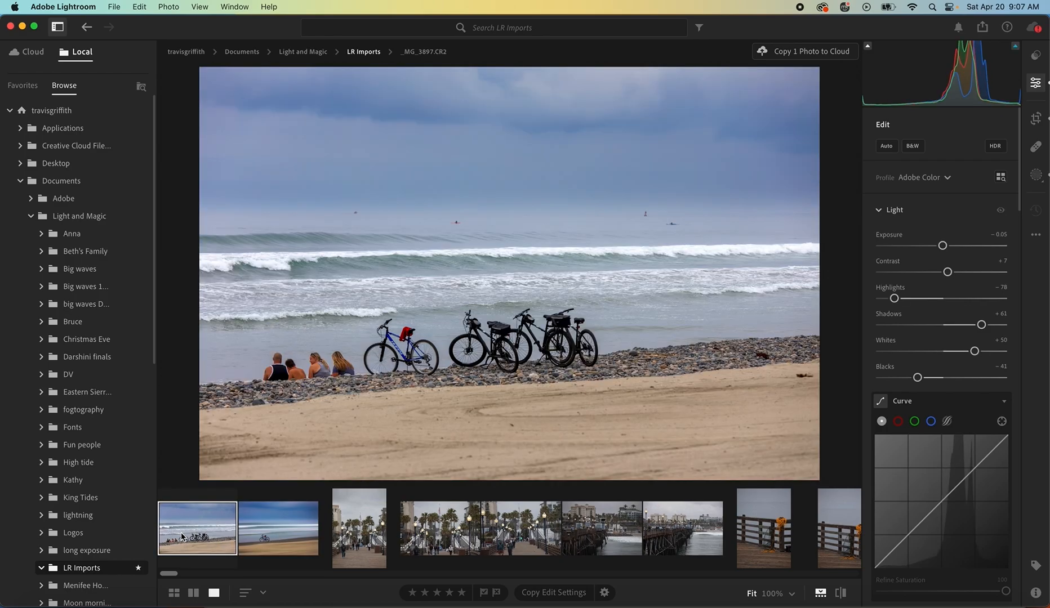
click(274, 537)
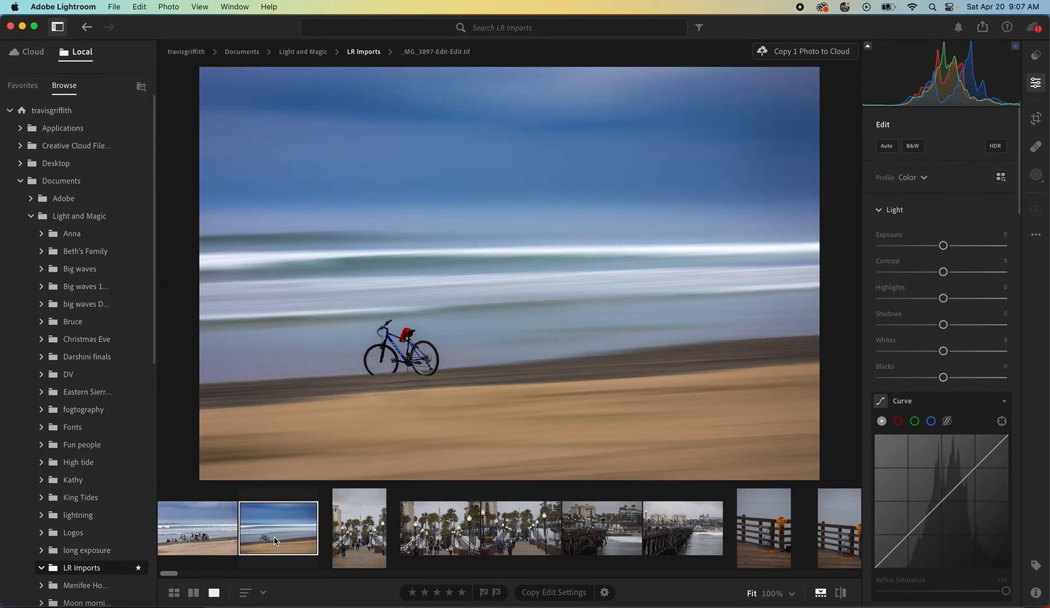